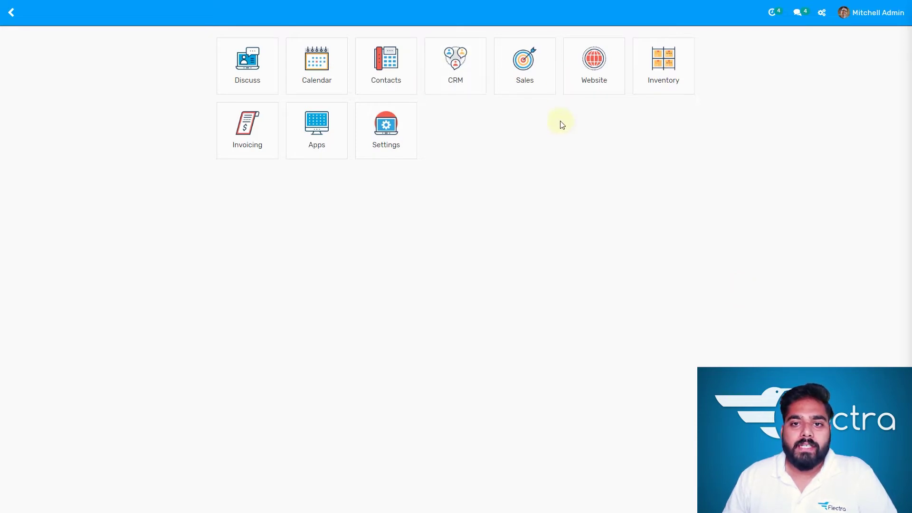
Create a new product named "Skipping Rope" in the Website module
click(597, 80)
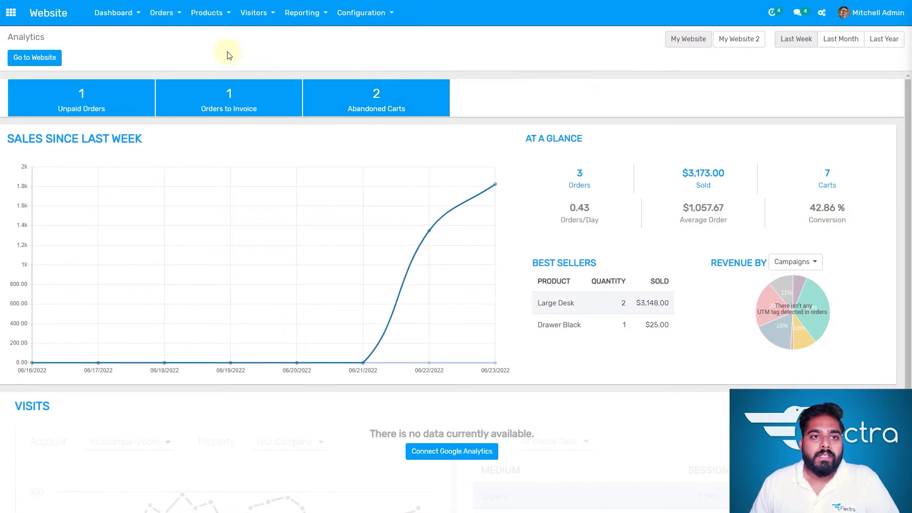
click(223, 14)
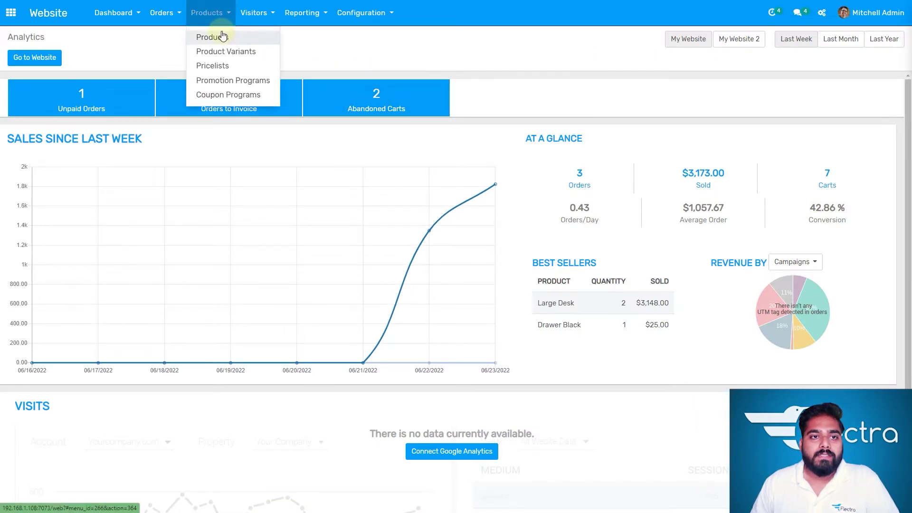
click(223, 37)
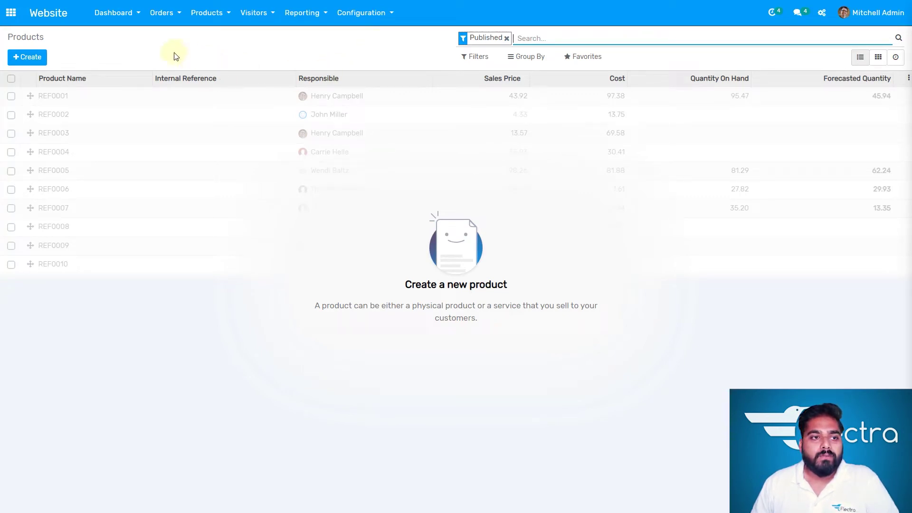
click(27, 58)
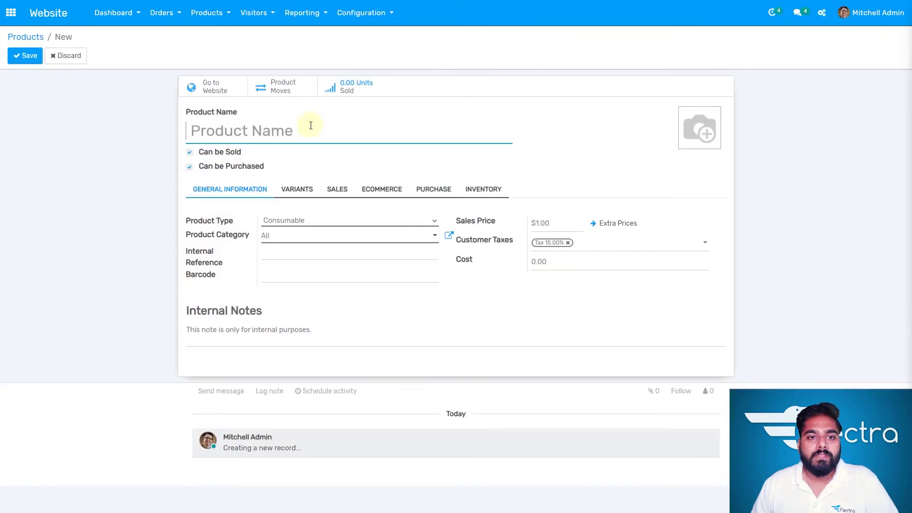
click(310, 126)
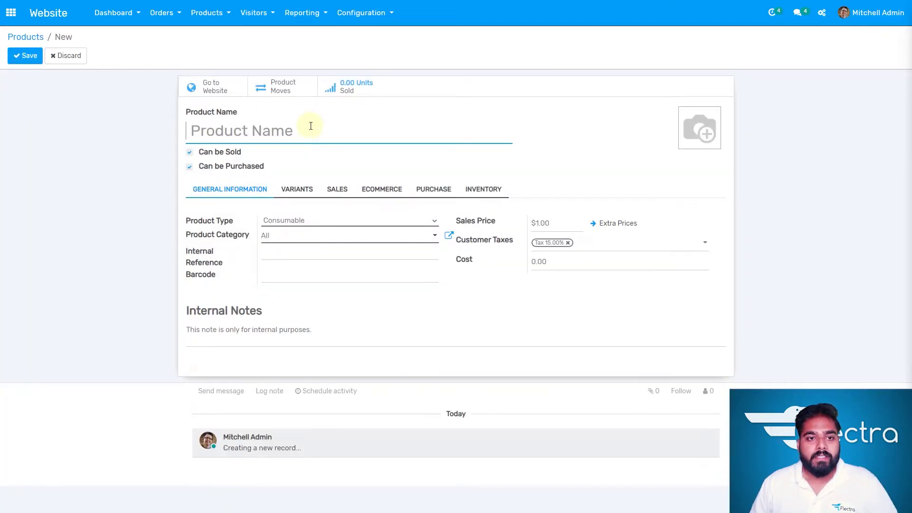
text(Skipping Rope)
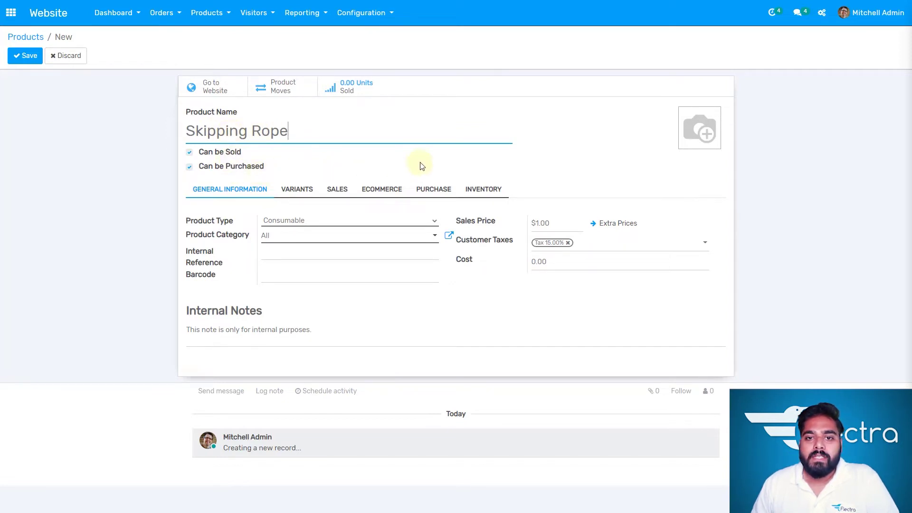
Set the product image to the Skipping Rope.jfif file from the fitness image folder
mouse_move(685, 125)
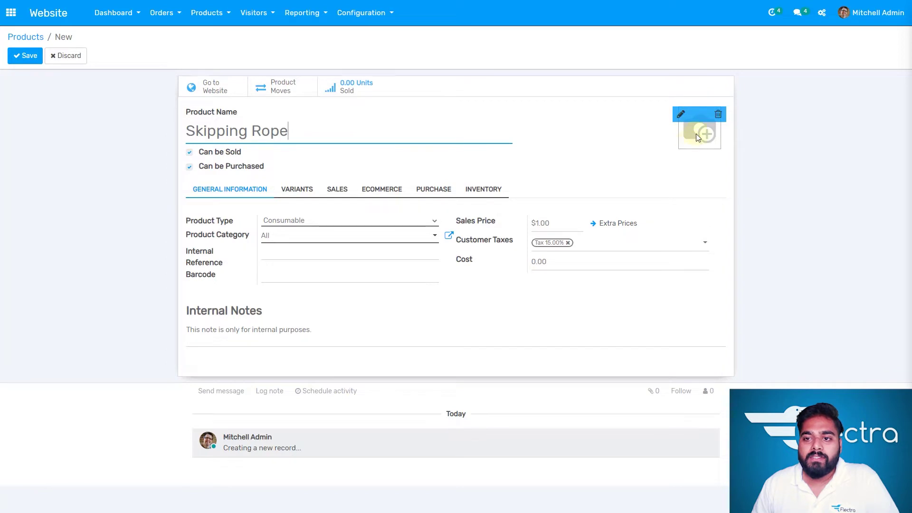
click(680, 115)
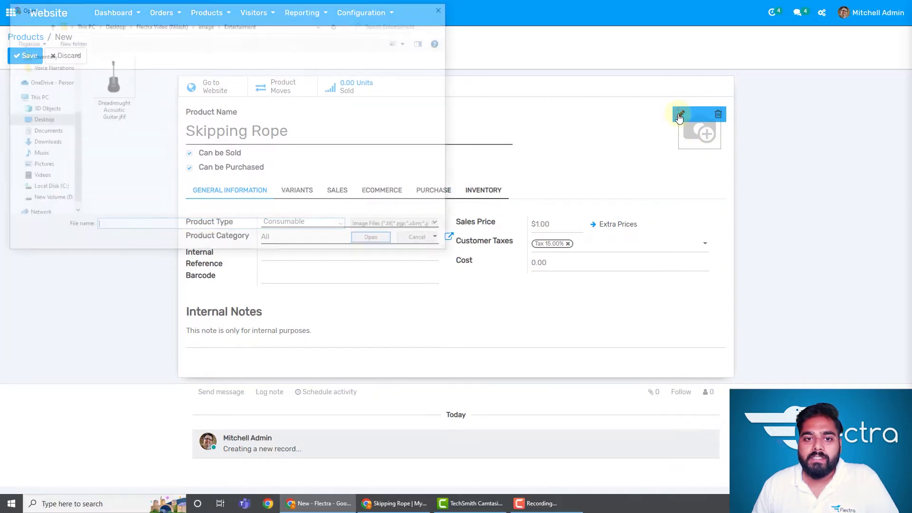
click(205, 24)
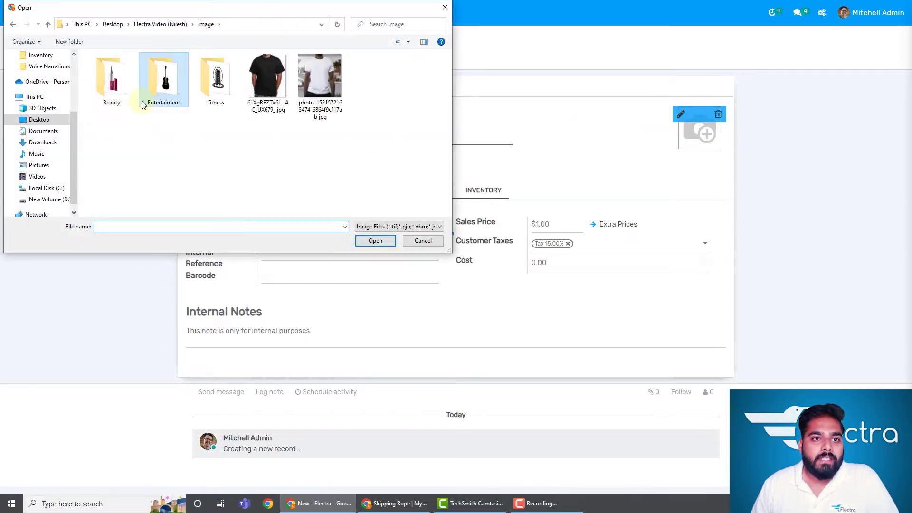
click(209, 81)
double_click(209, 81)
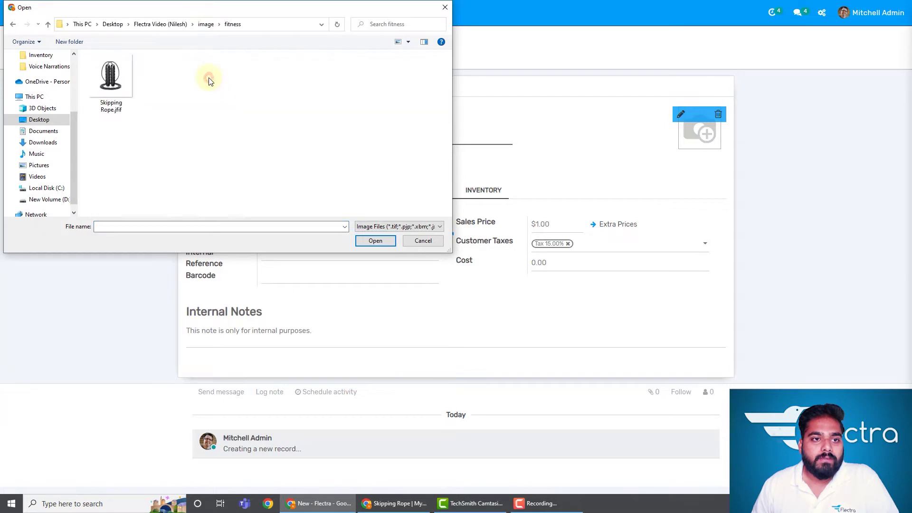
click(130, 77)
click(373, 241)
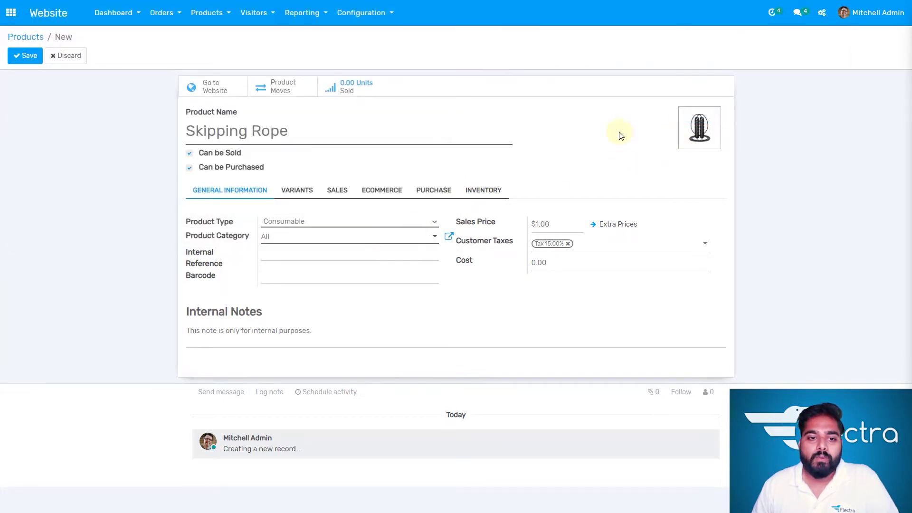
Make it a Storable Product with a sales price of $5.00, keeping the product category All
click(312, 223)
click(324, 251)
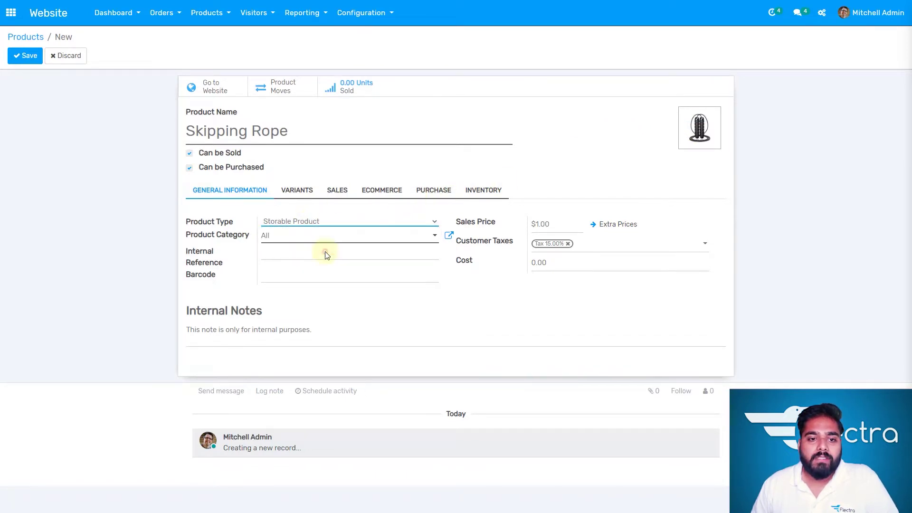
click(565, 240)
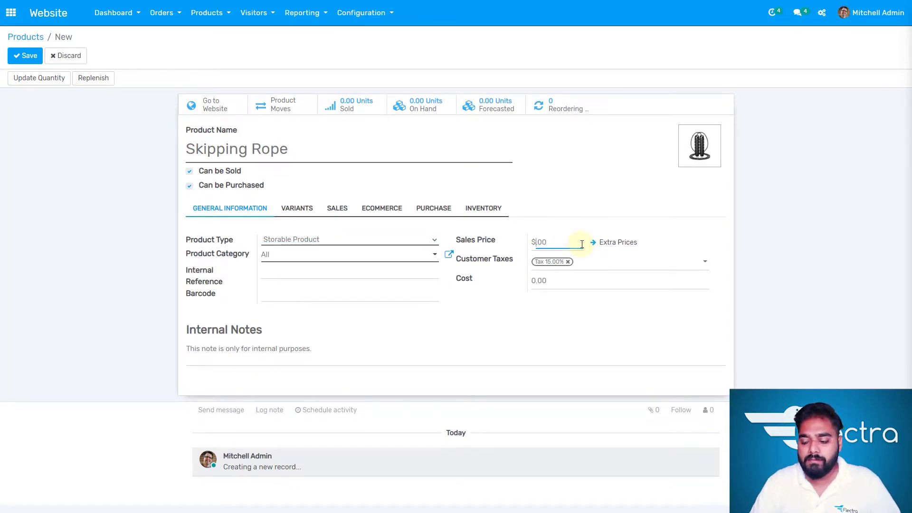
text(5)
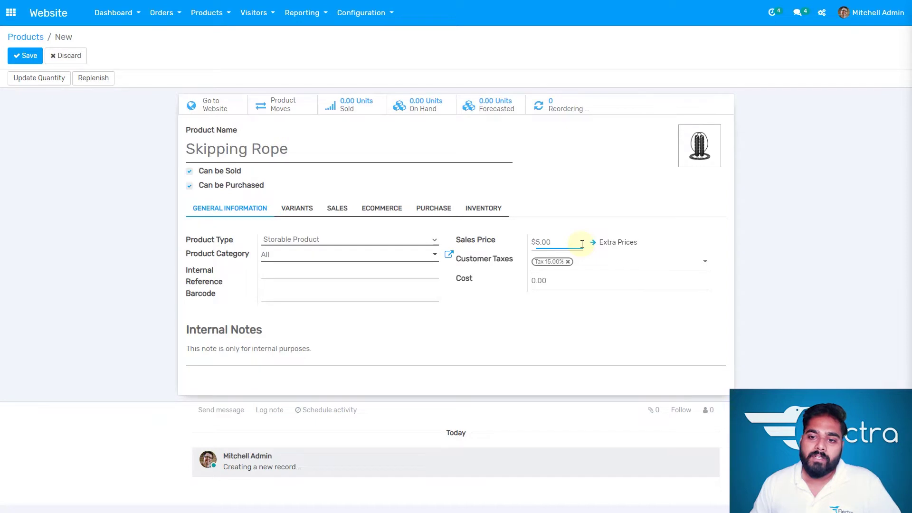
click(674, 229)
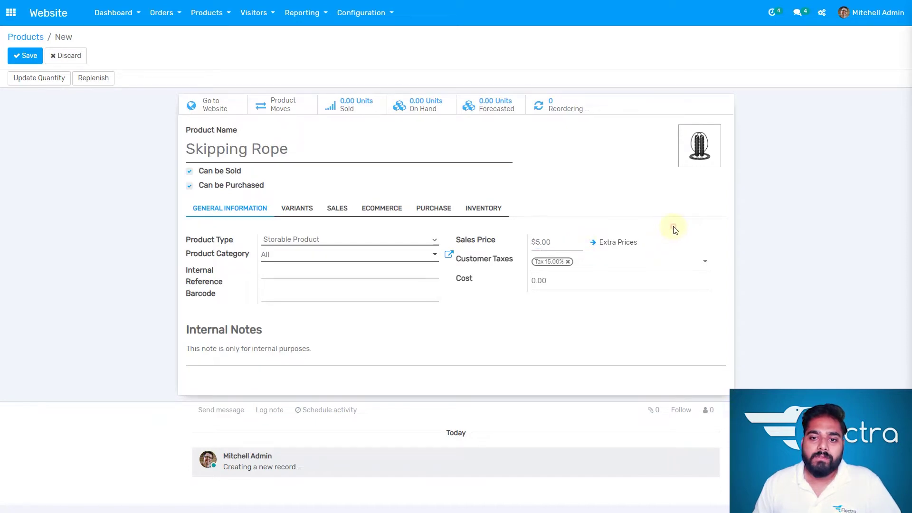
click(344, 260)
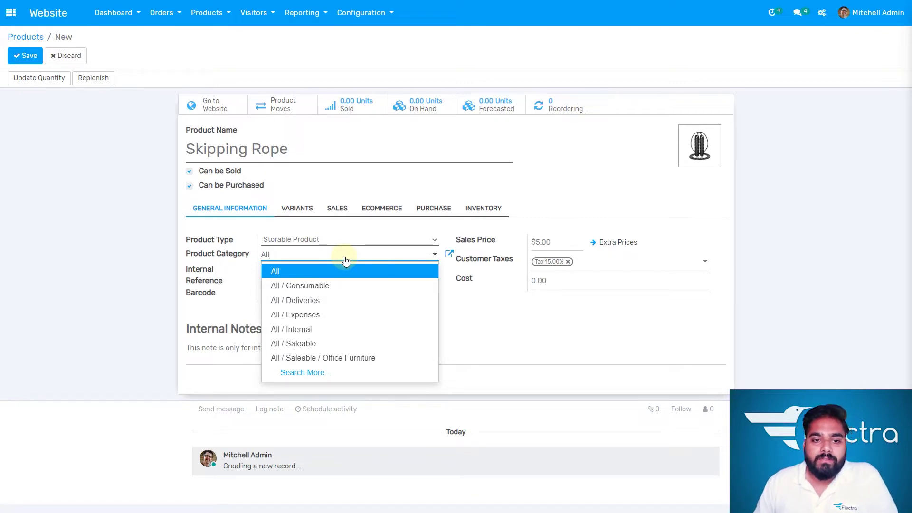
click(345, 261)
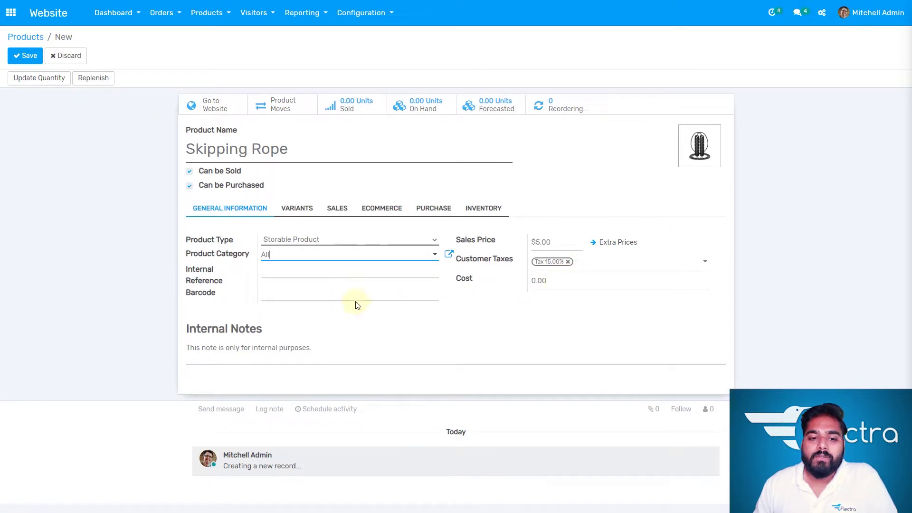
Examine the product's variants, sales, eCommerce, purchase and inventory settings, including the website choices, and return to the general information
click(306, 213)
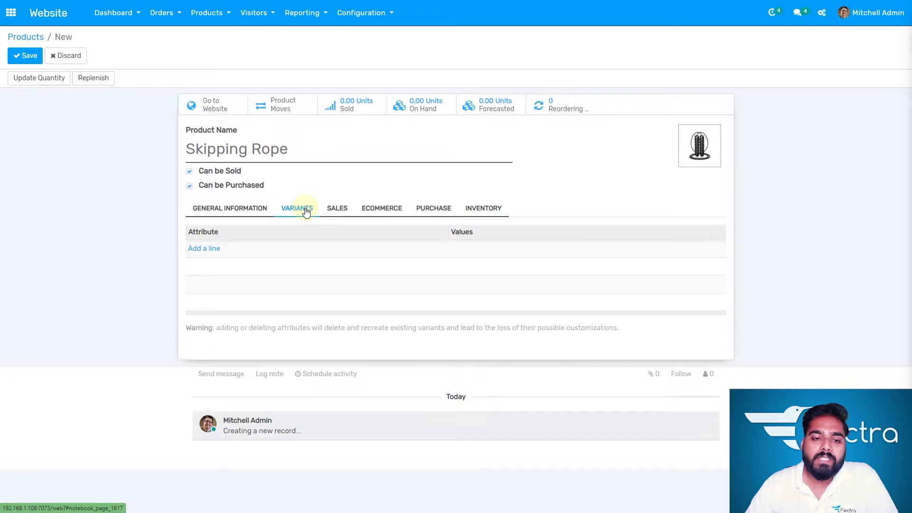
click(337, 209)
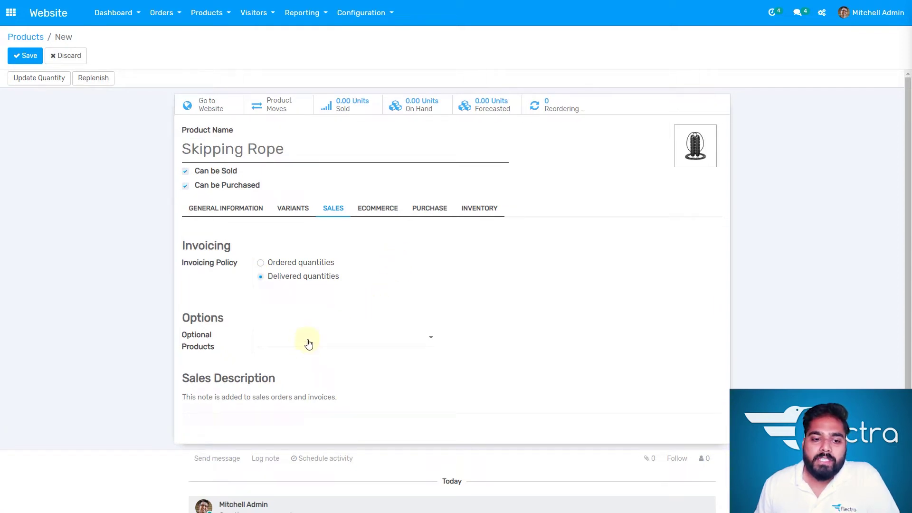
click(317, 405)
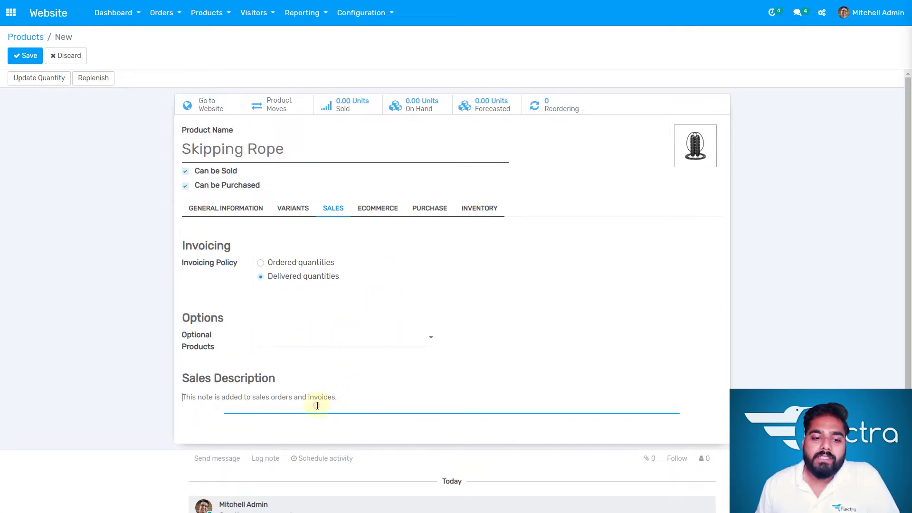
click(391, 209)
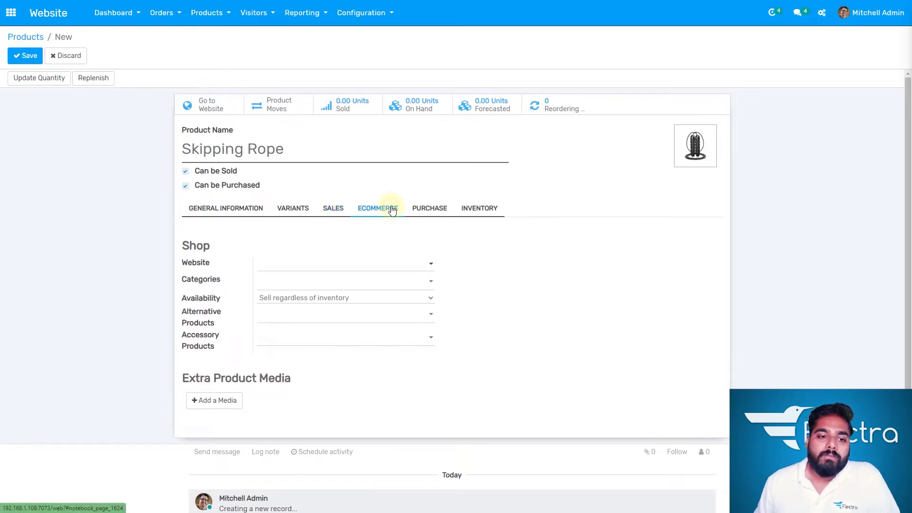
click(389, 267)
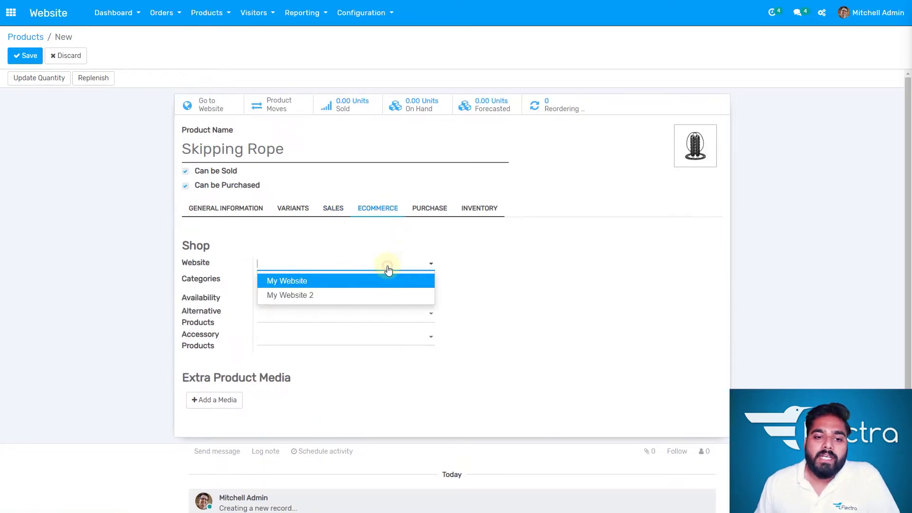
click(461, 250)
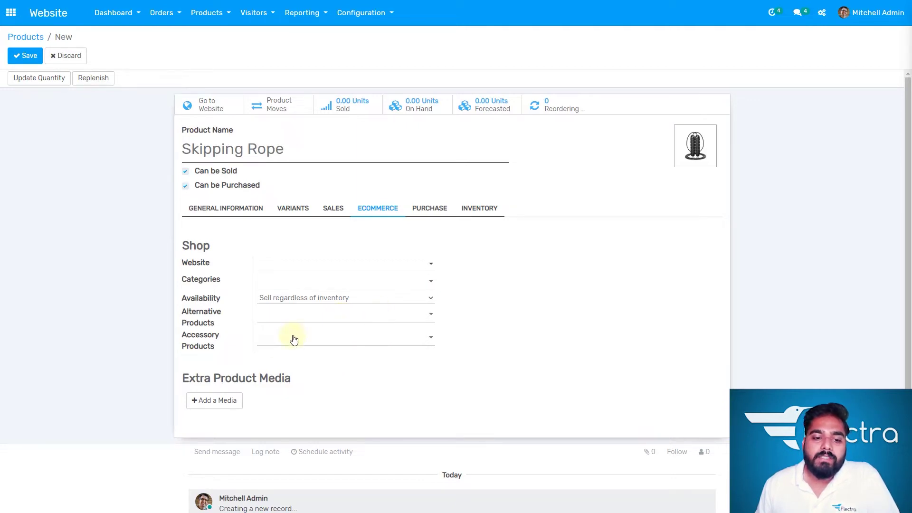
mouse_move(696, 148)
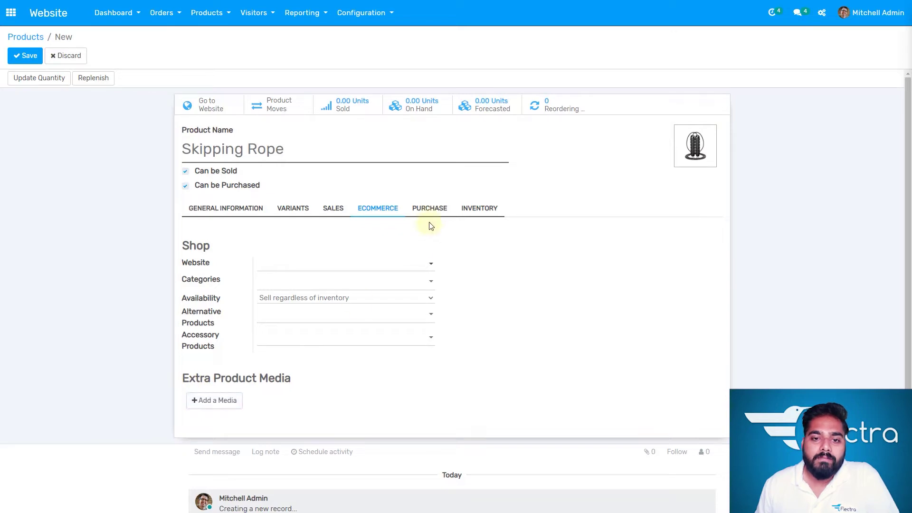
click(432, 209)
click(486, 211)
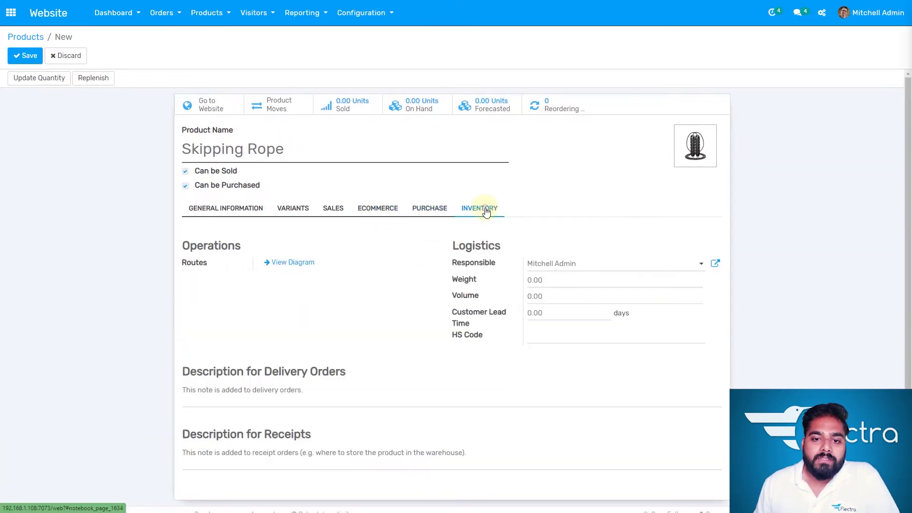
scroll(363, 304, down, 2)
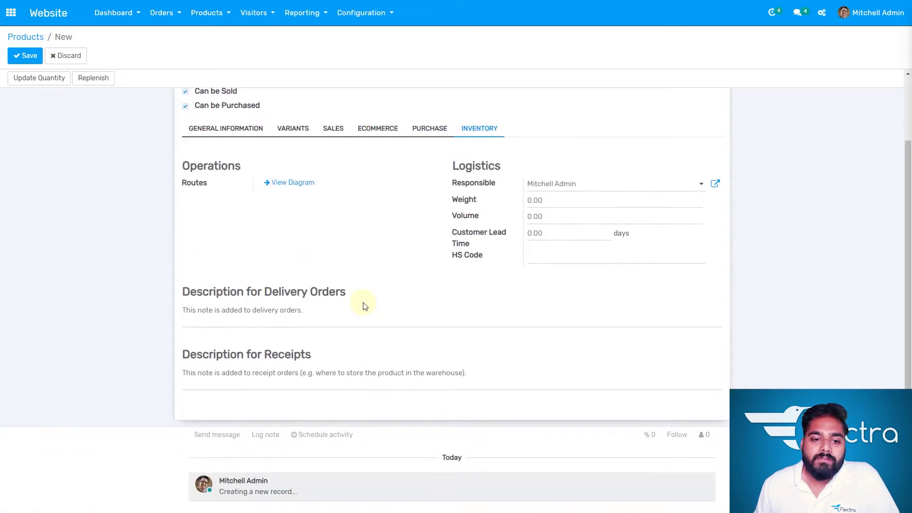
scroll(364, 304, up, 2)
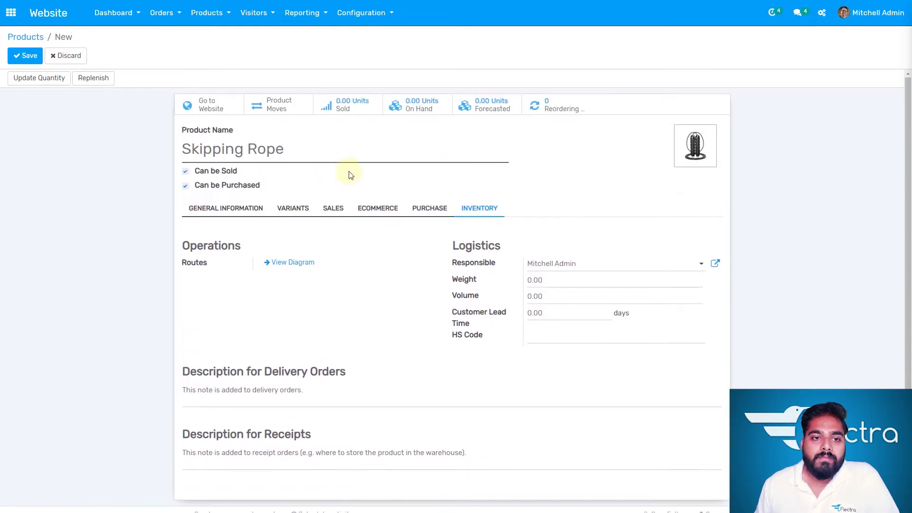
click(241, 214)
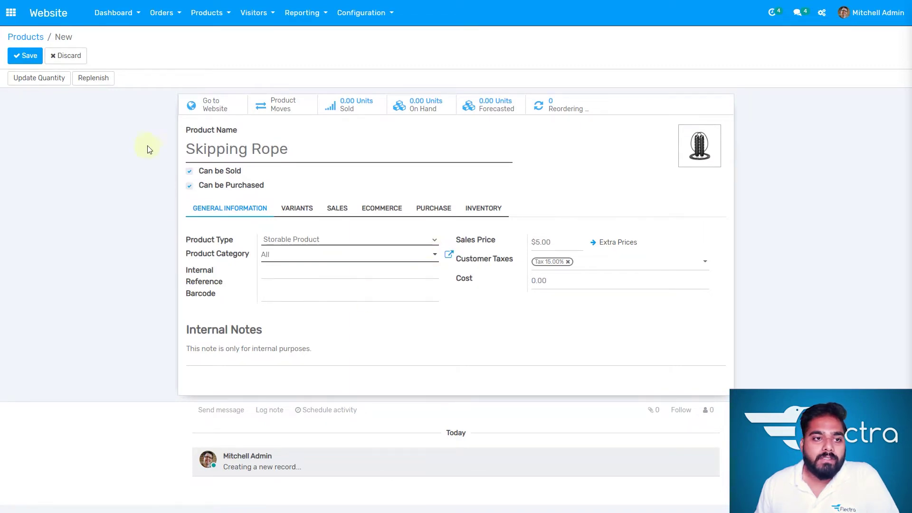
Save the Skipping Rope product and reload the website's shop page
click(60, 77)
click(29, 55)
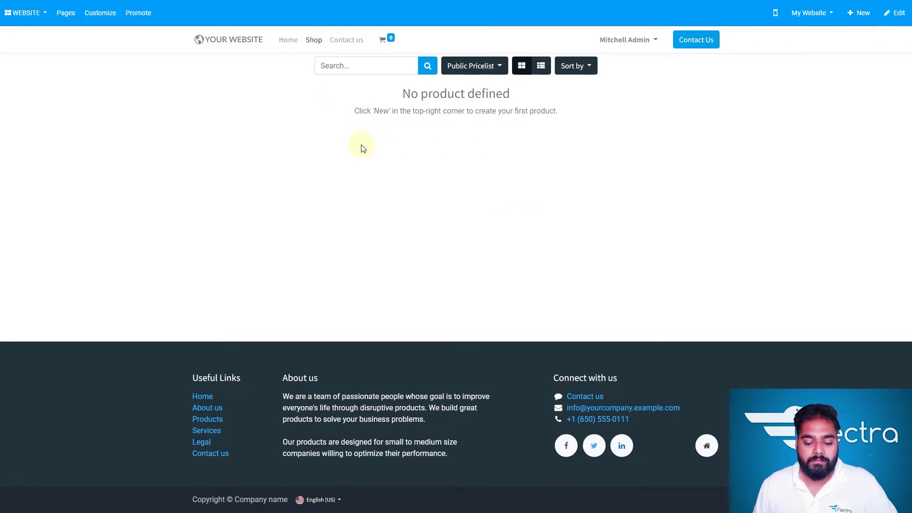
key(F5)
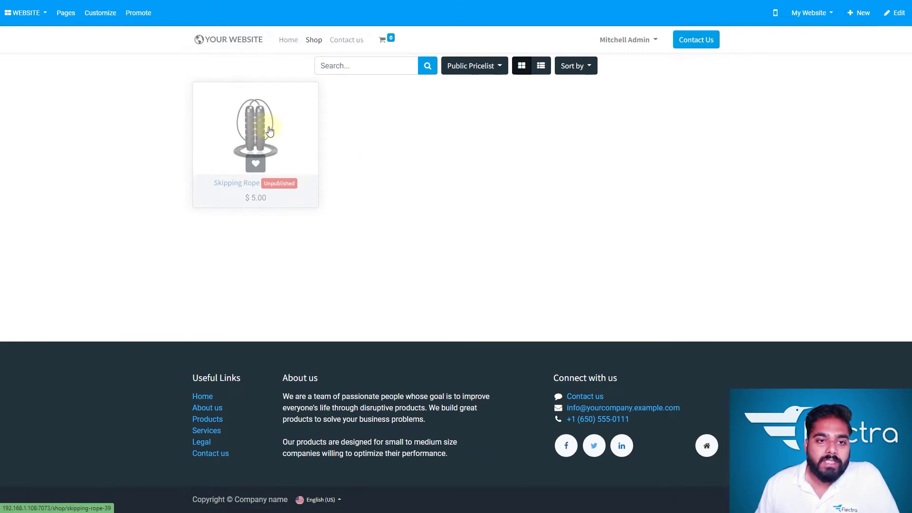
Publish the Skipping Rope from its shop page and lower the order quantity by one
click(287, 139)
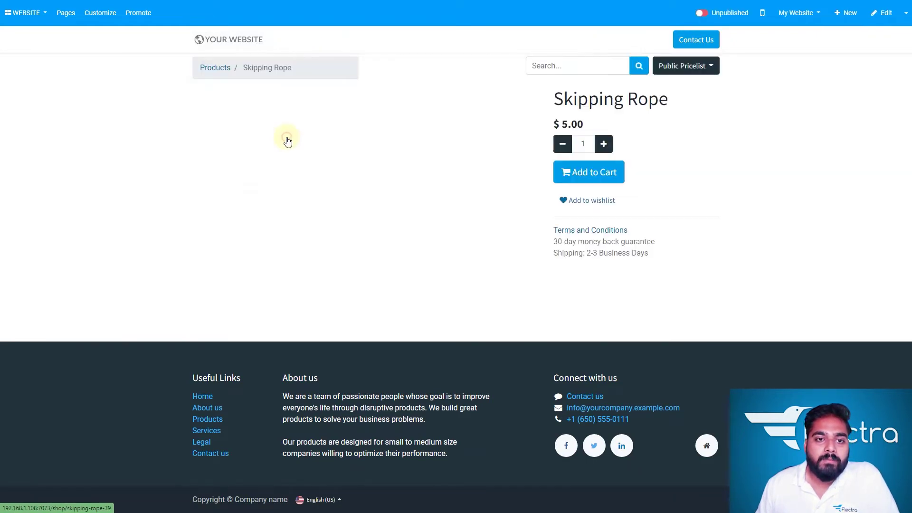
click(702, 14)
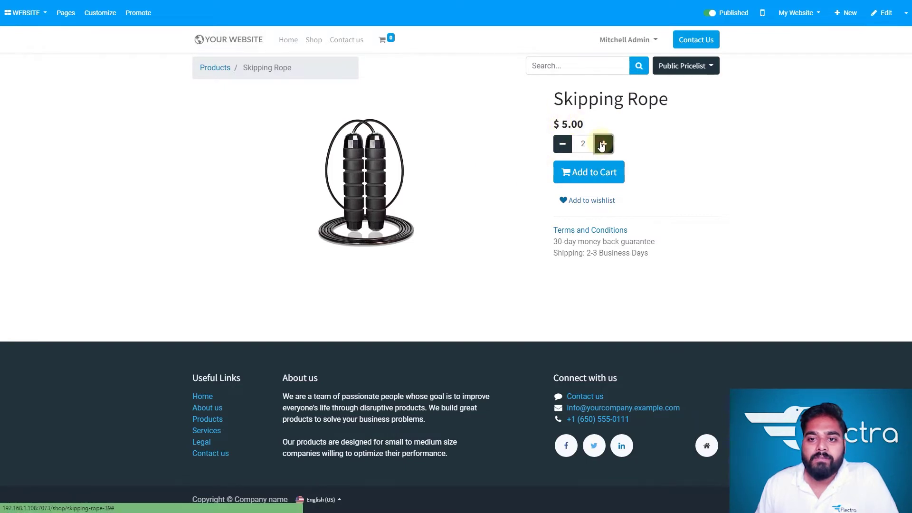
click(562, 144)
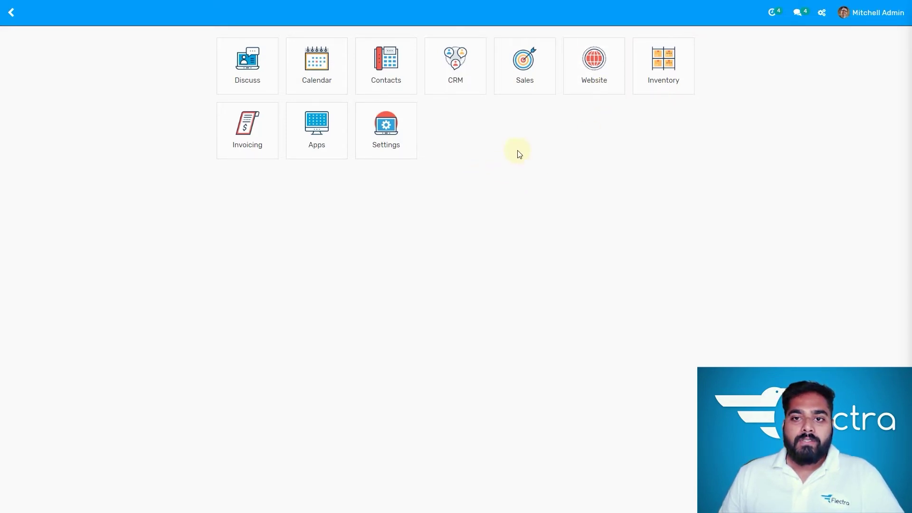
Open the promotion program "Code for 10% on orders" from the Website module for editing
click(599, 84)
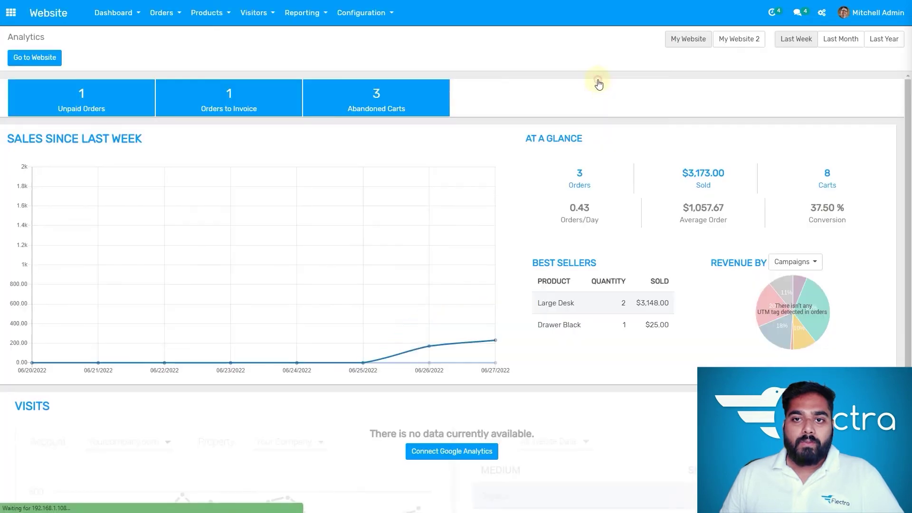
click(220, 19)
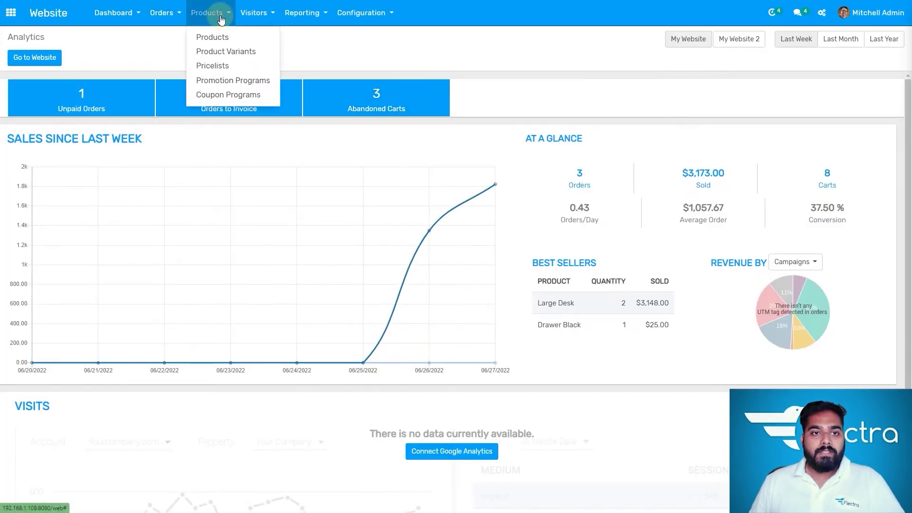
click(228, 85)
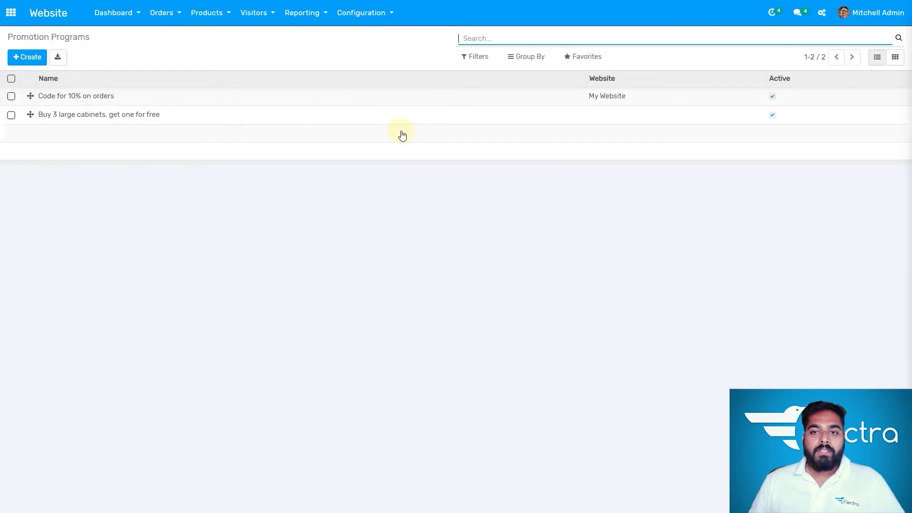
click(94, 106)
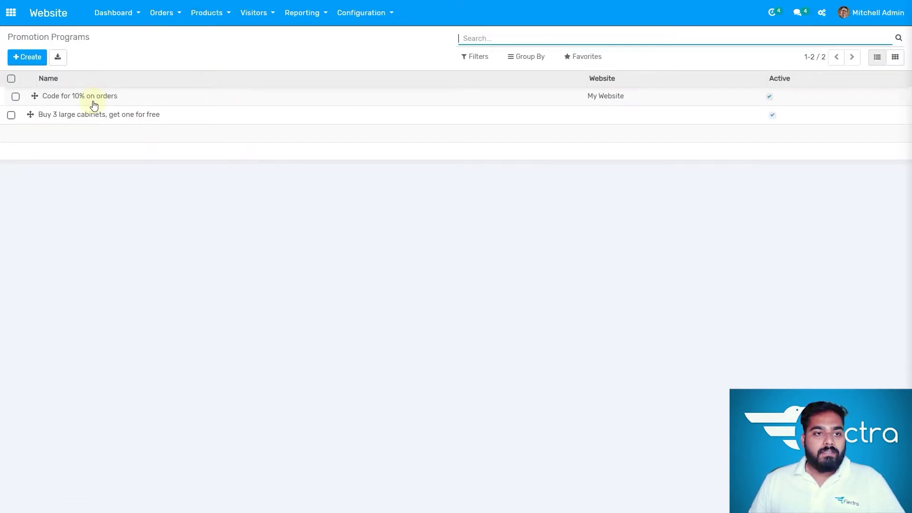
click(91, 98)
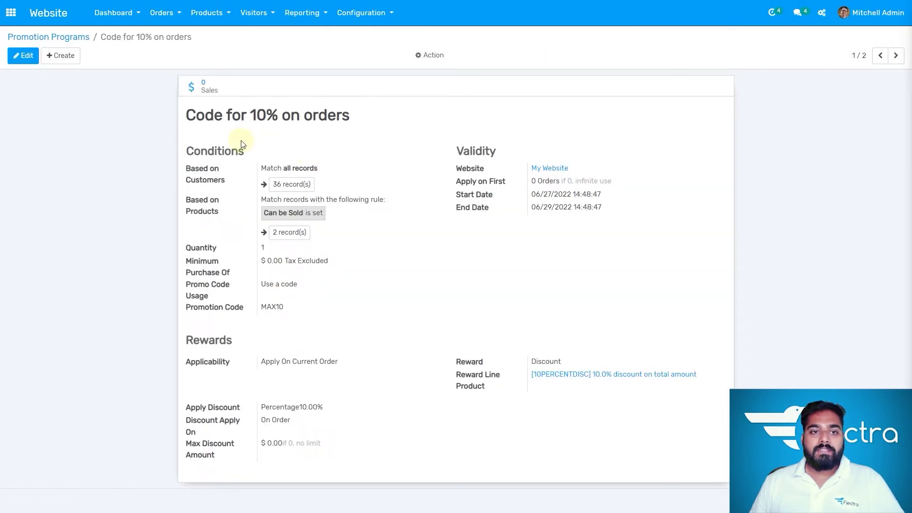
click(24, 57)
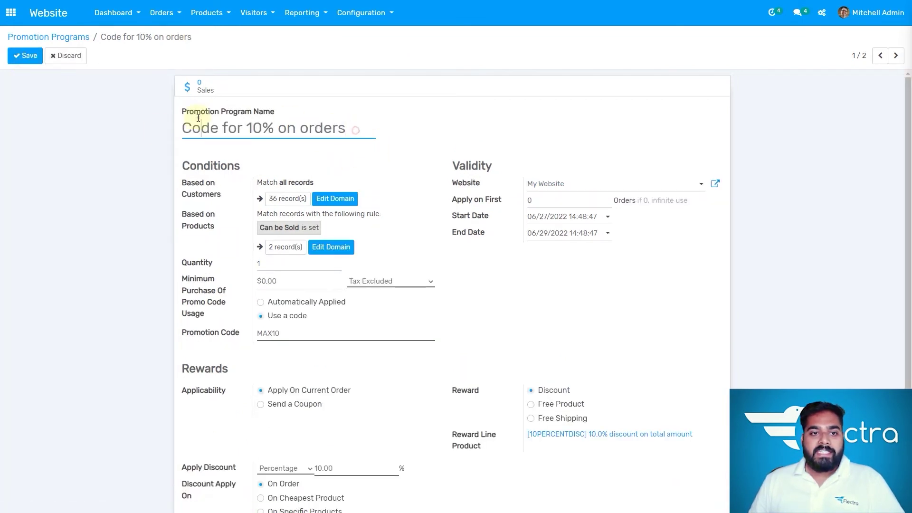
Examine the program's name, conditions, tax choices and promotion code, plus its validity settings including the website choices and start date
drag(201, 127, 166, 133)
click(351, 129)
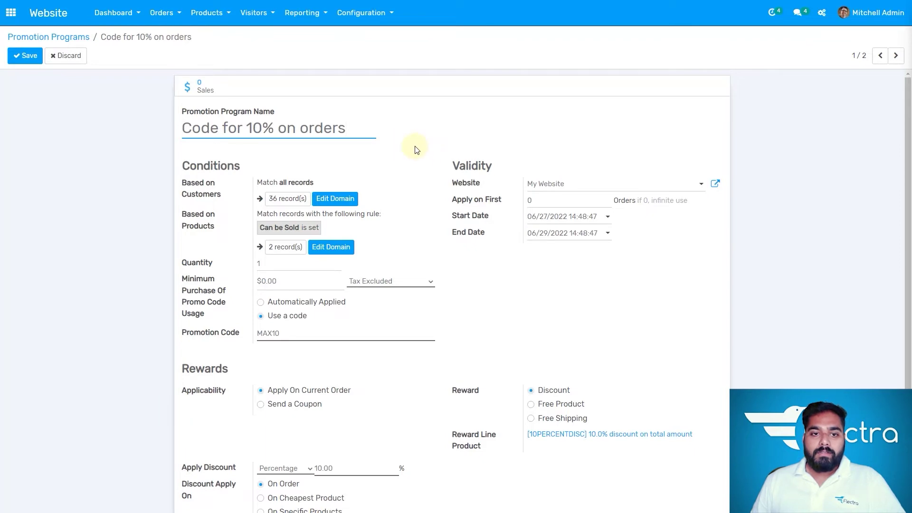
scroll(415, 149, down, 2)
scroll(415, 149, up, 2)
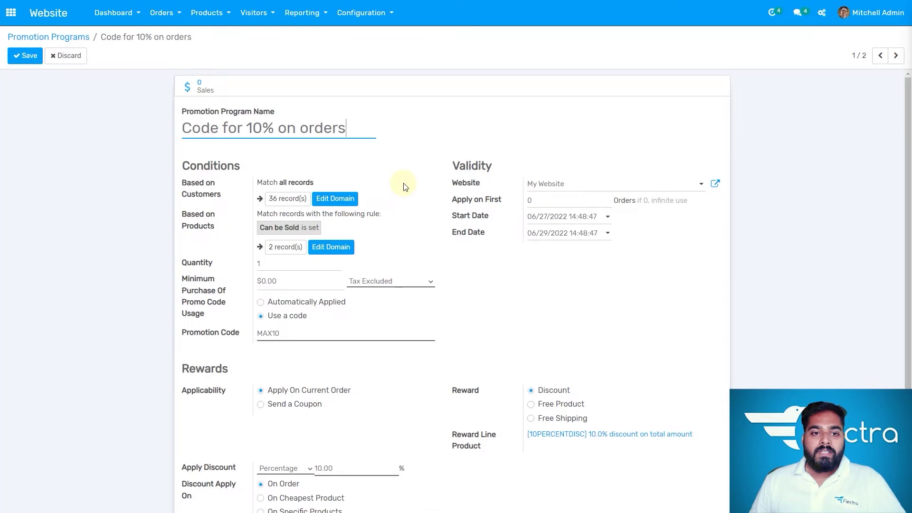
click(337, 250)
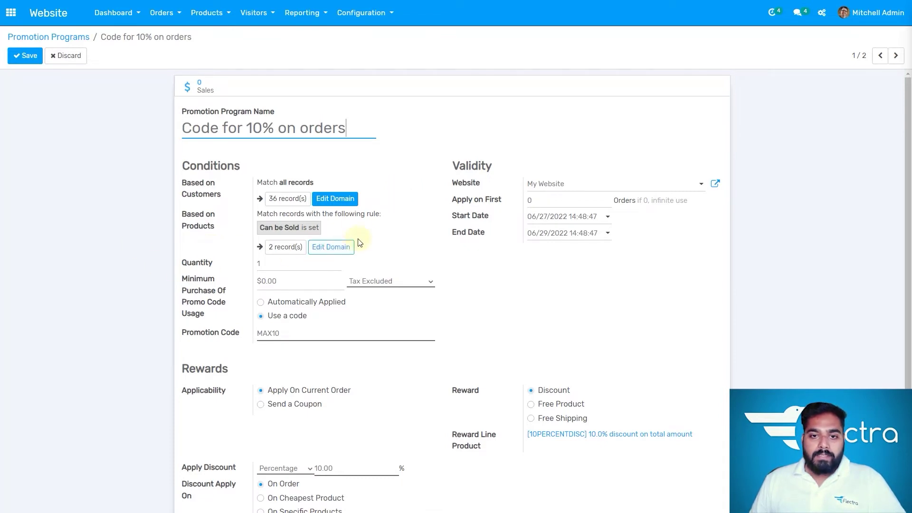
click(272, 261)
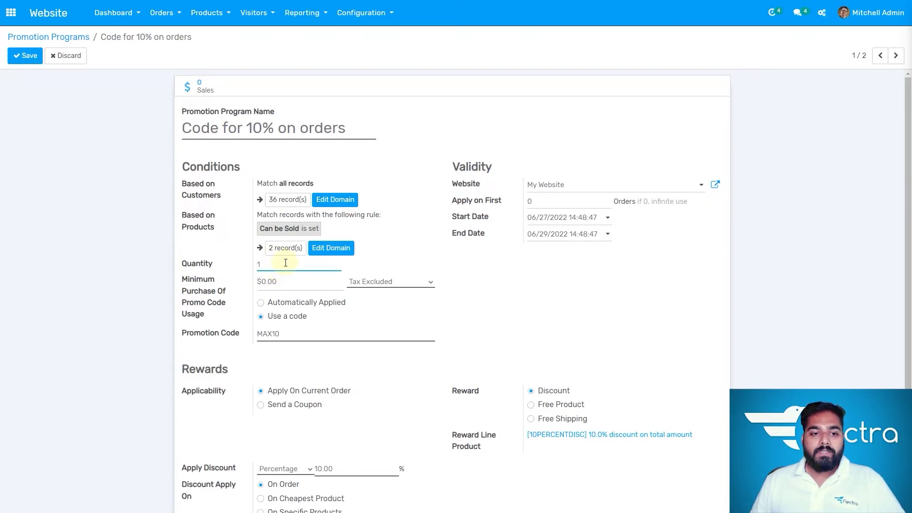
scroll(219, 285, down, 1)
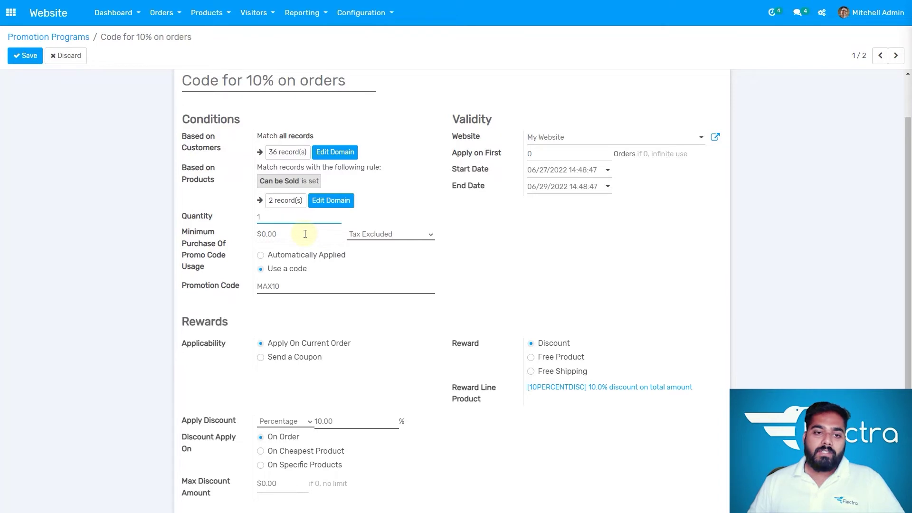
click(389, 234)
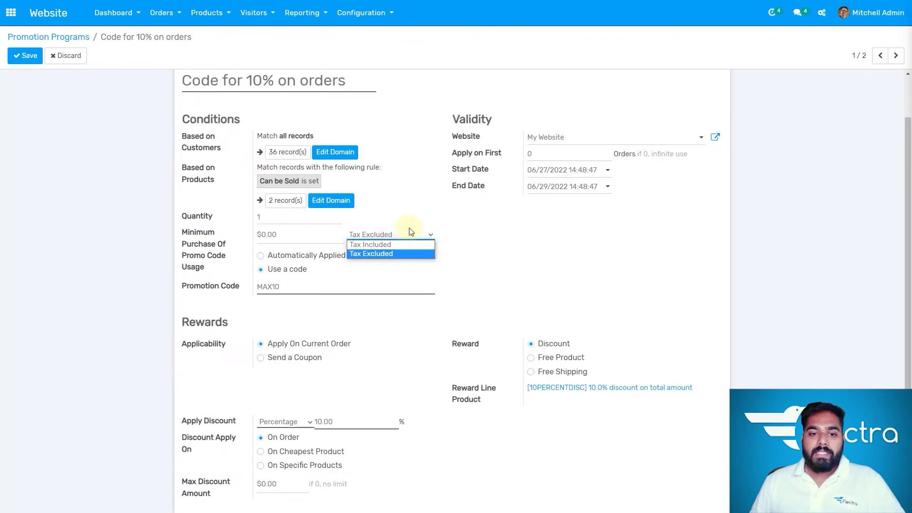
click(518, 252)
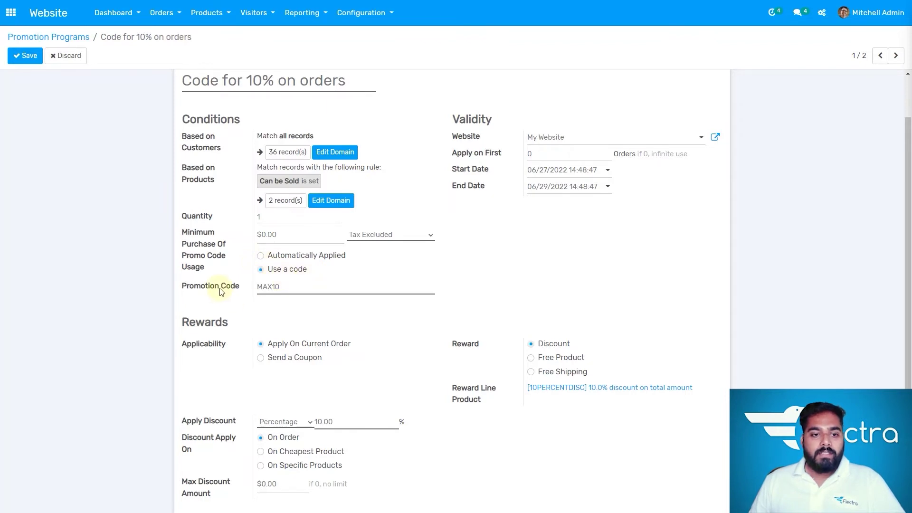
double_click(302, 286)
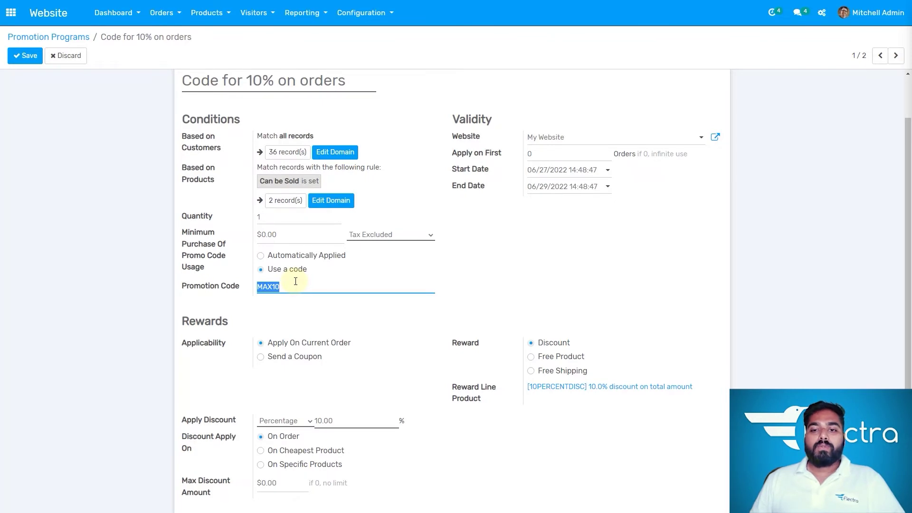
click(334, 285)
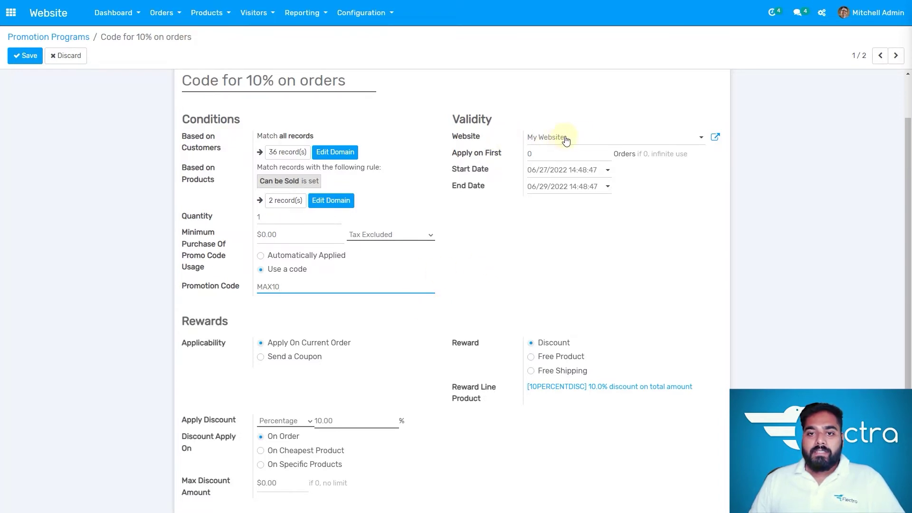
click(581, 138)
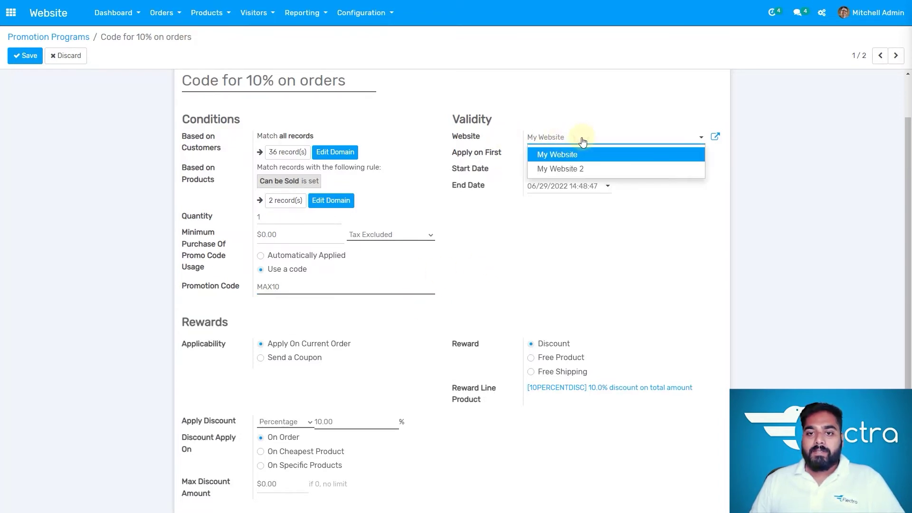
click(653, 221)
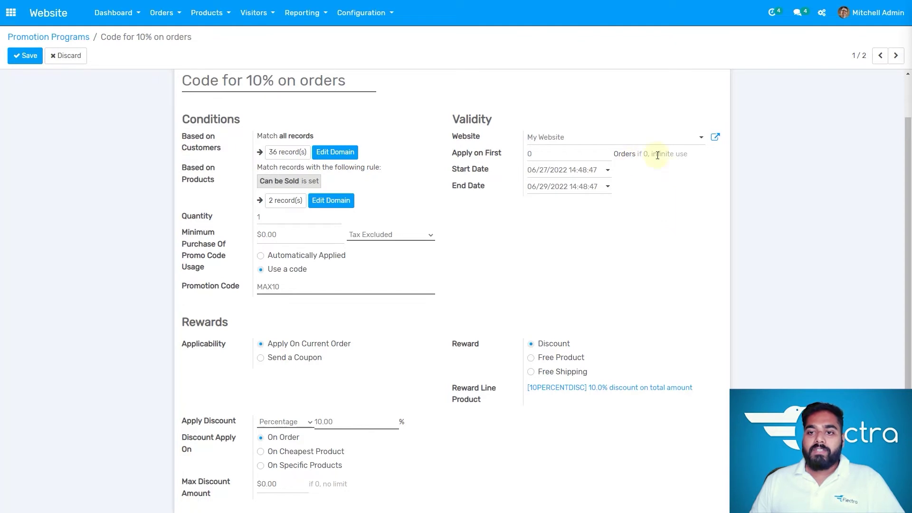
click(556, 172)
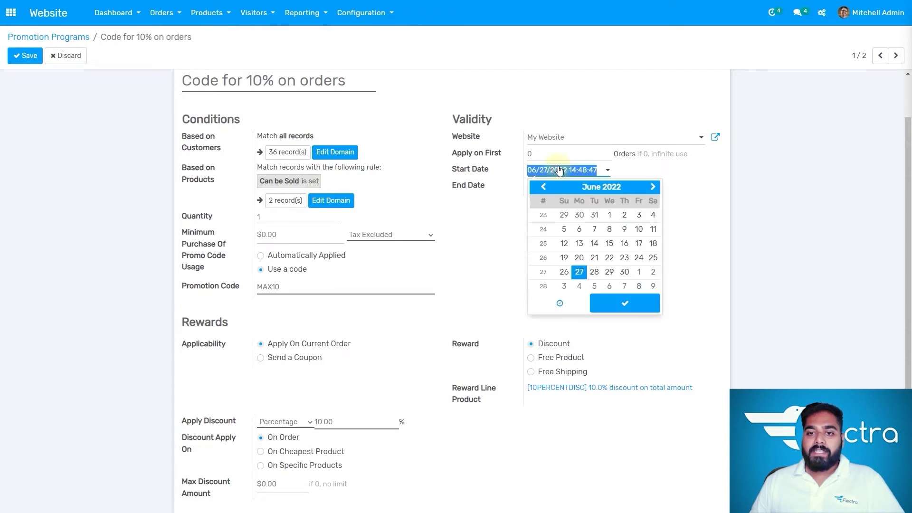
click(699, 180)
Try Fixed Amount as the reward's discount type and return it to Percentage
scroll(474, 261, down, 1)
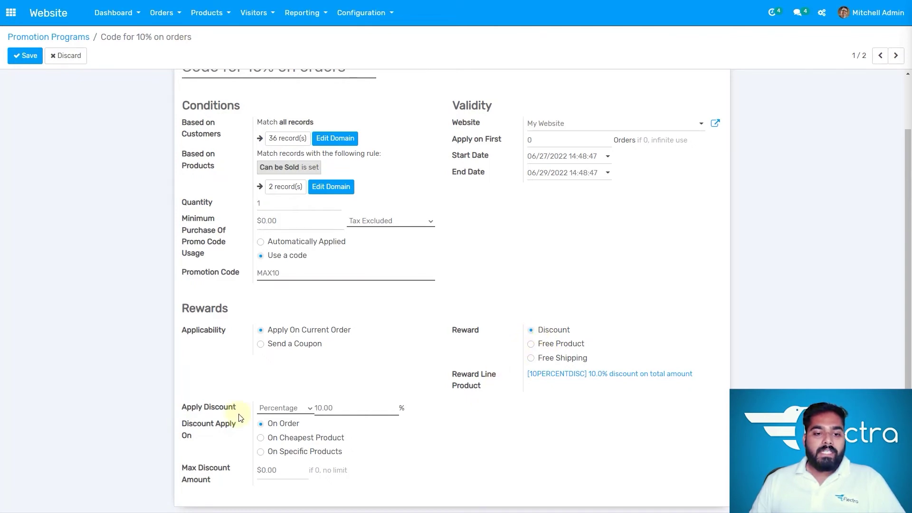
click(293, 412)
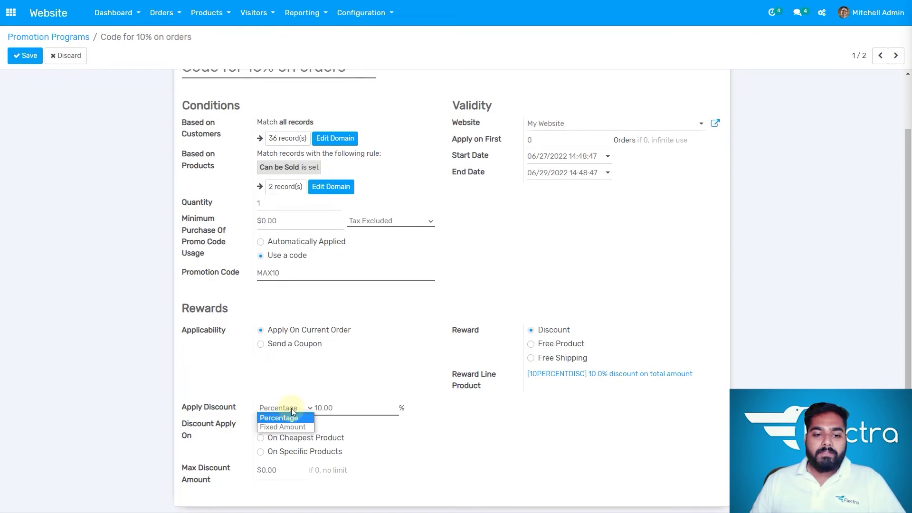
click(287, 426)
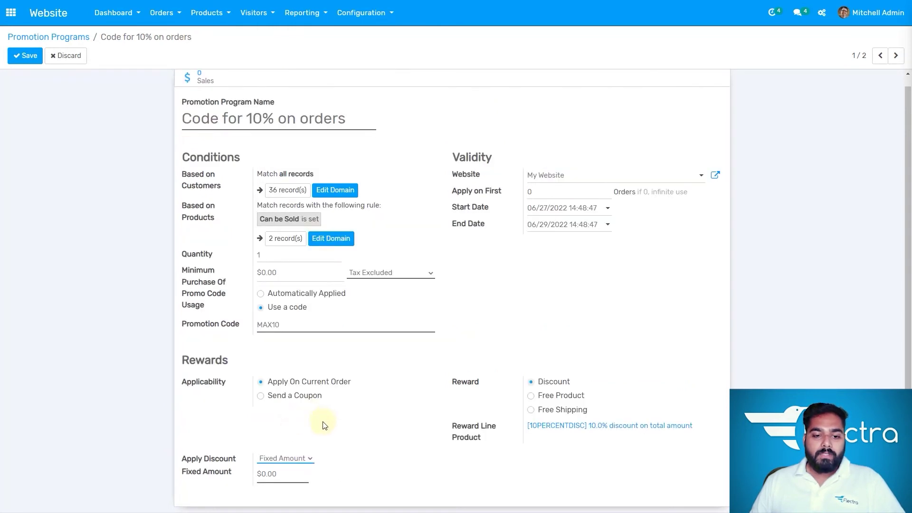
click(302, 457)
click(289, 467)
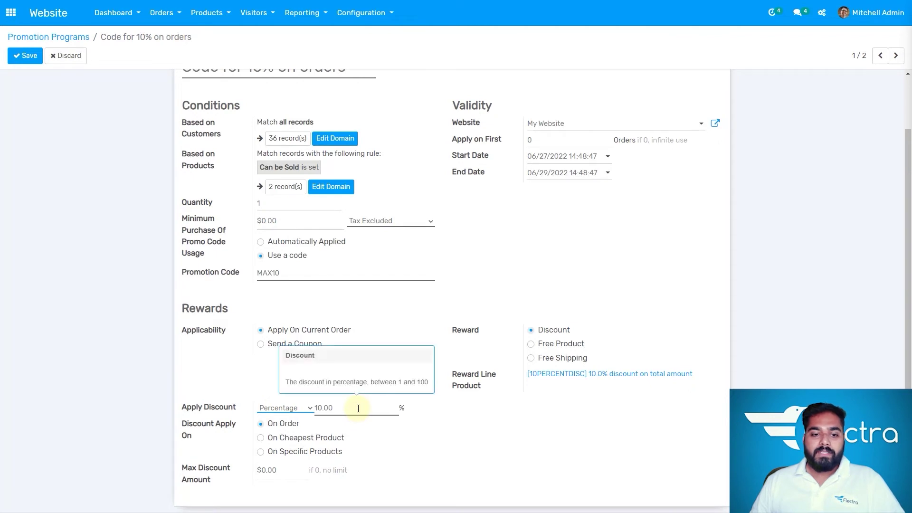
Try applying the discount on specific products, view the selectable products, and set it back to On Order
mouse_move(224, 432)
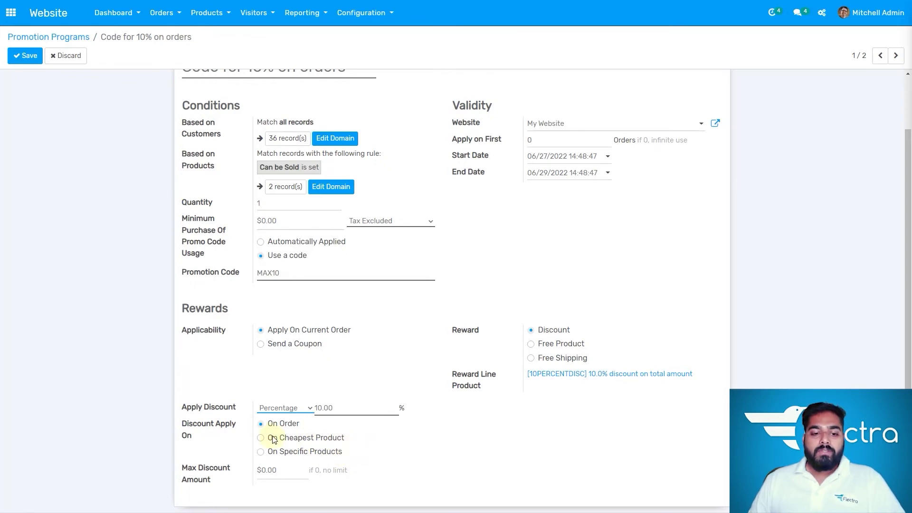
click(261, 451)
scroll(400, 440, down, 1)
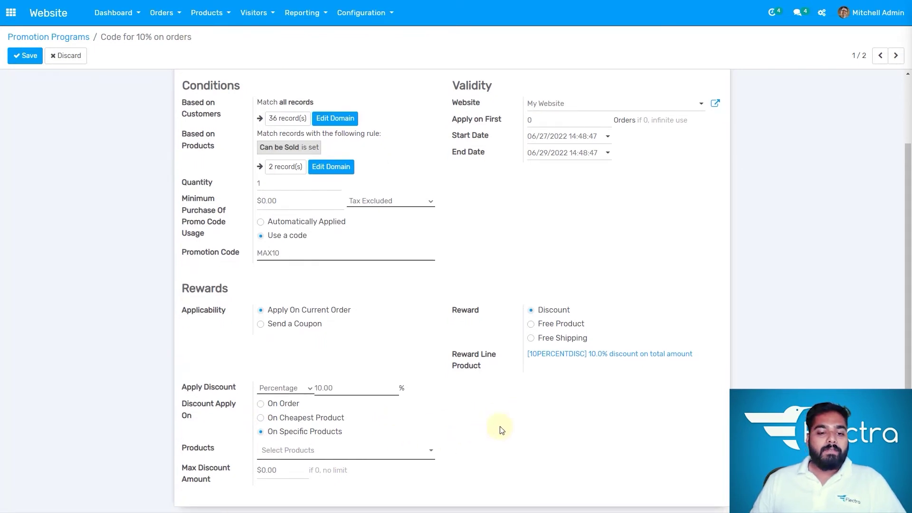
click(386, 451)
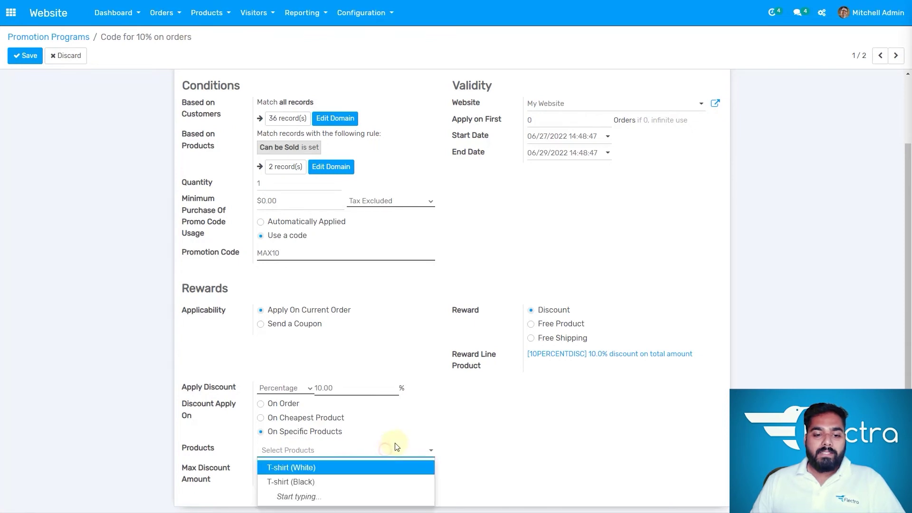
click(502, 449)
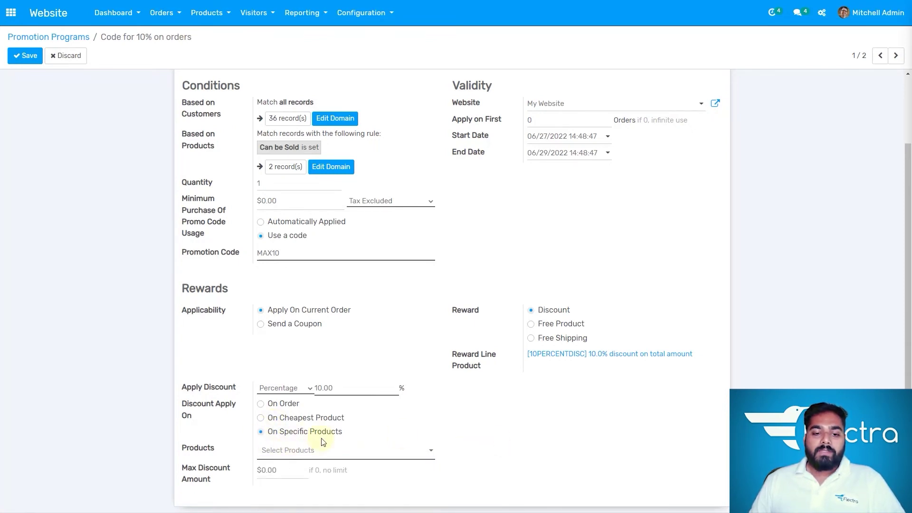
click(260, 404)
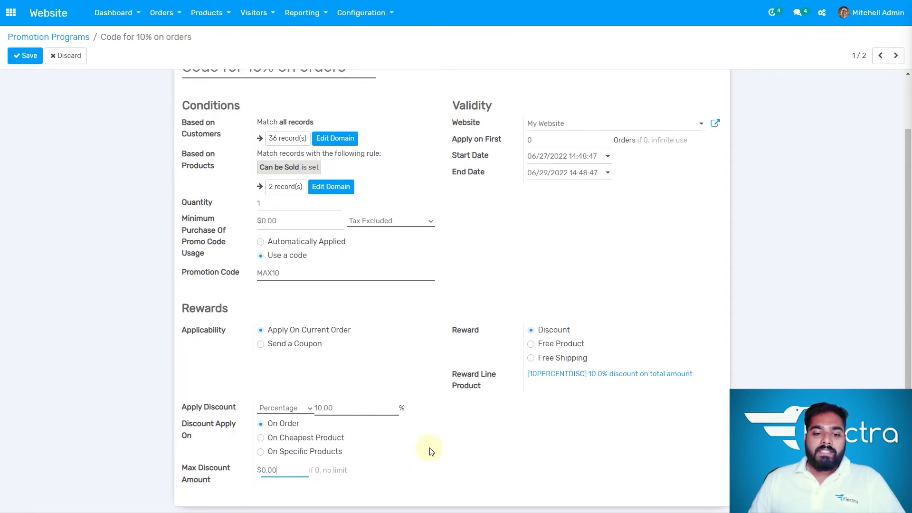
Review and save the promotion program, and select its promotion code MAX10
scroll(433, 450, up, 1)
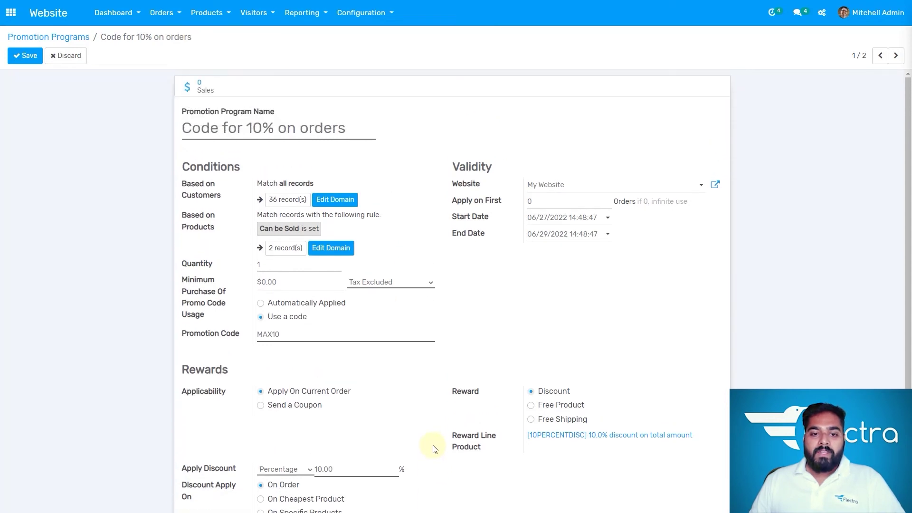
scroll(433, 449, down, 1)
scroll(433, 449, up, 1)
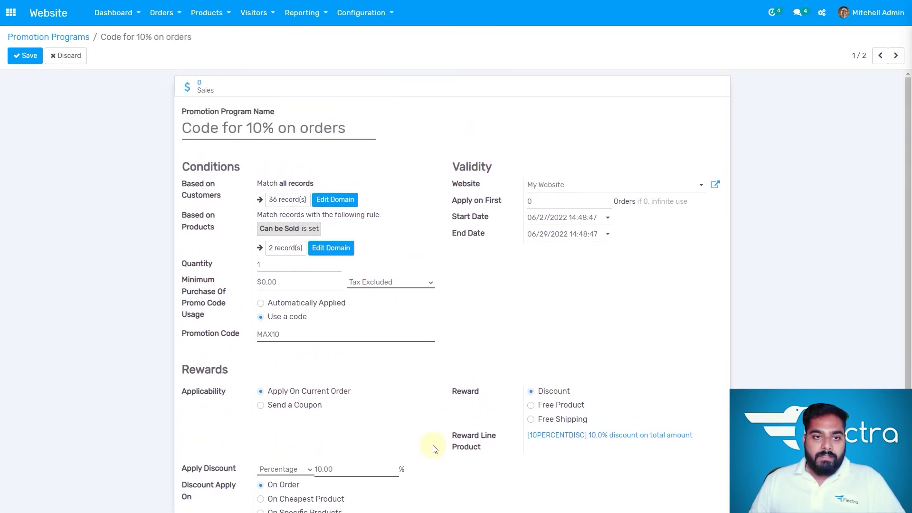
click(30, 56)
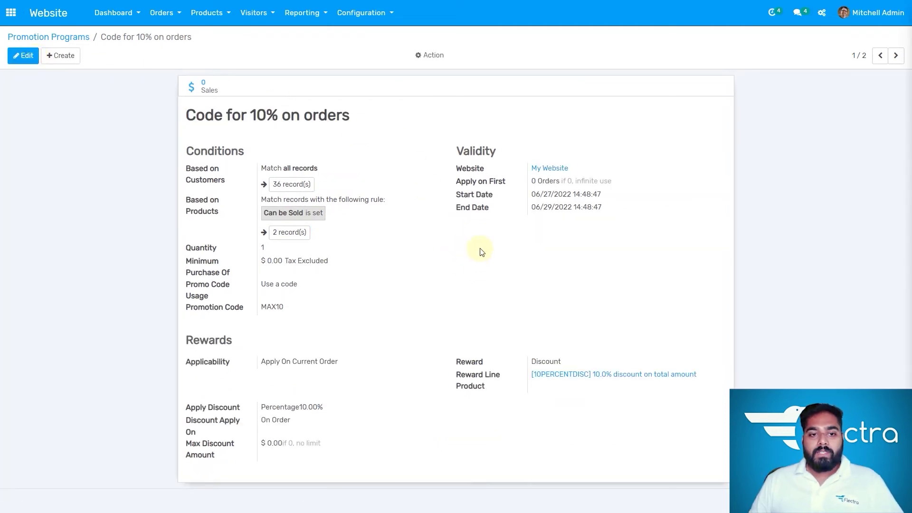
double_click(280, 308)
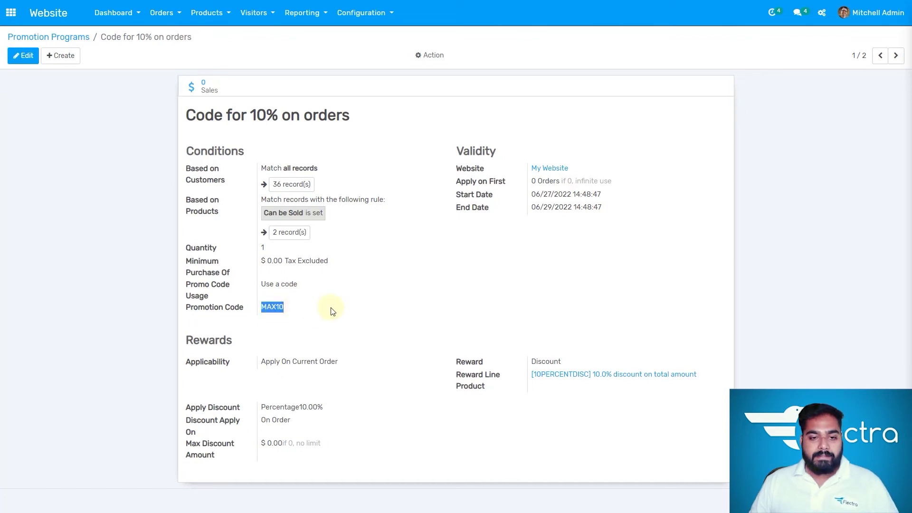
Add one white T-shirt to the cart from the website's shop page and proceed to the order confirmation
key(ctrl+Tab)
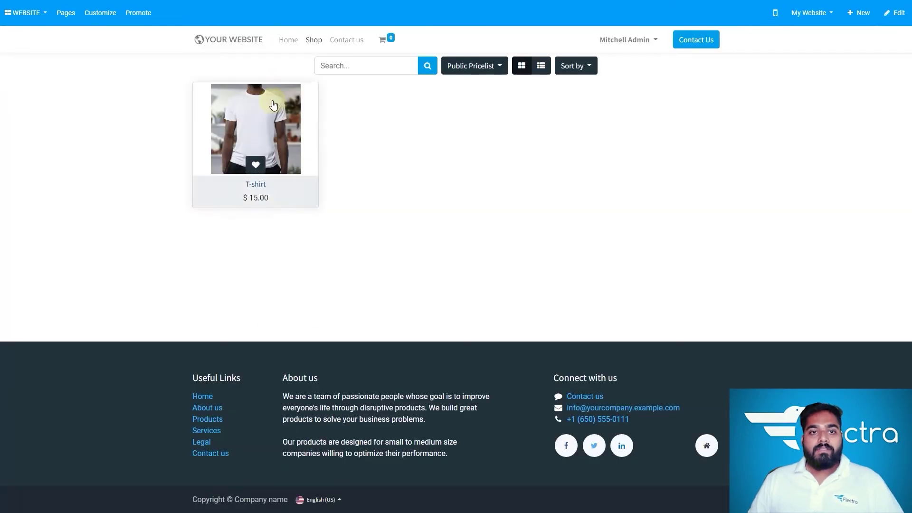
click(278, 141)
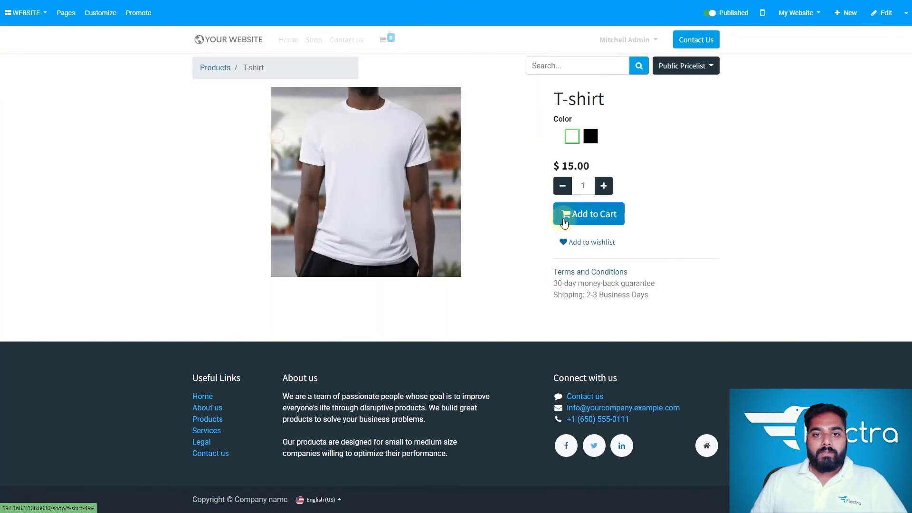
click(592, 218)
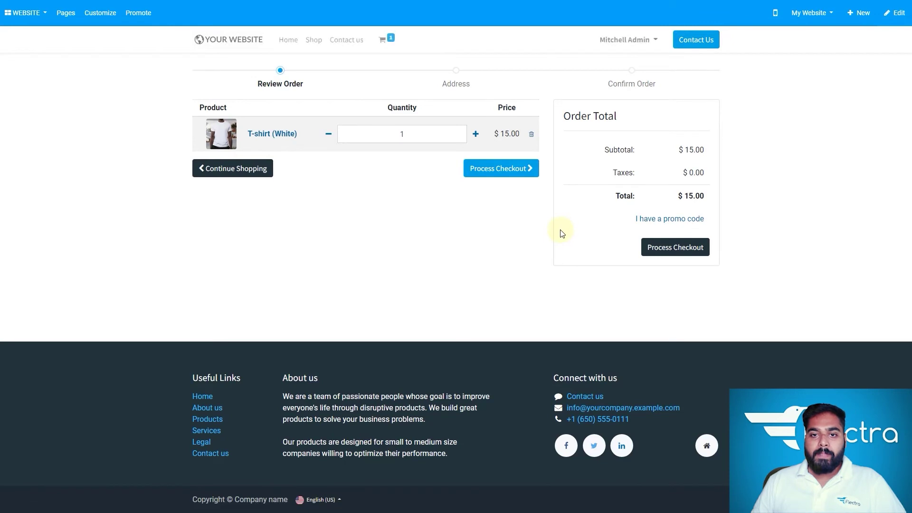
click(669, 253)
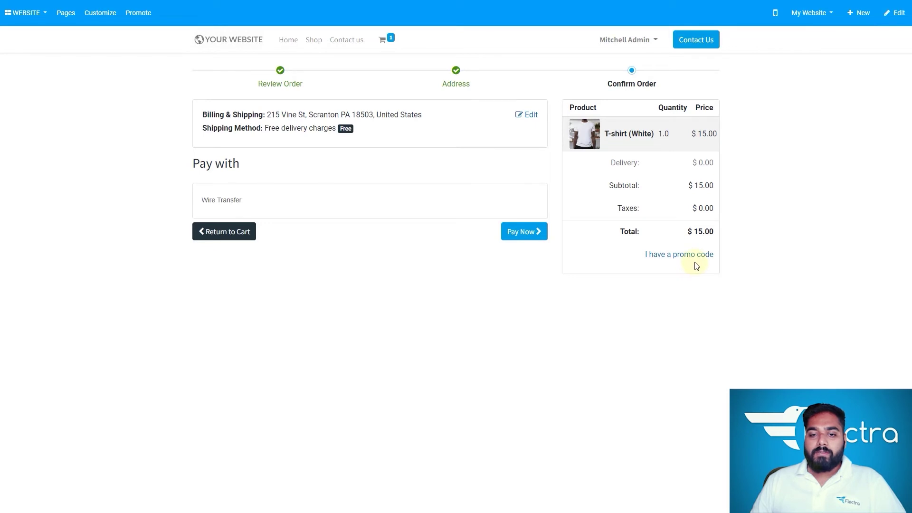
Apply the promo code MAX10 to the T-shirt order on the order confirmation page
click(683, 256)
click(623, 256)
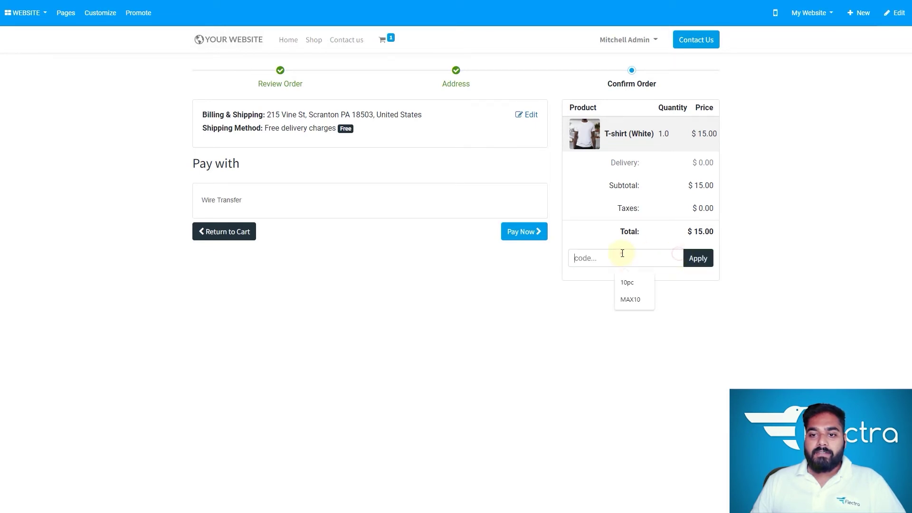
click(632, 298)
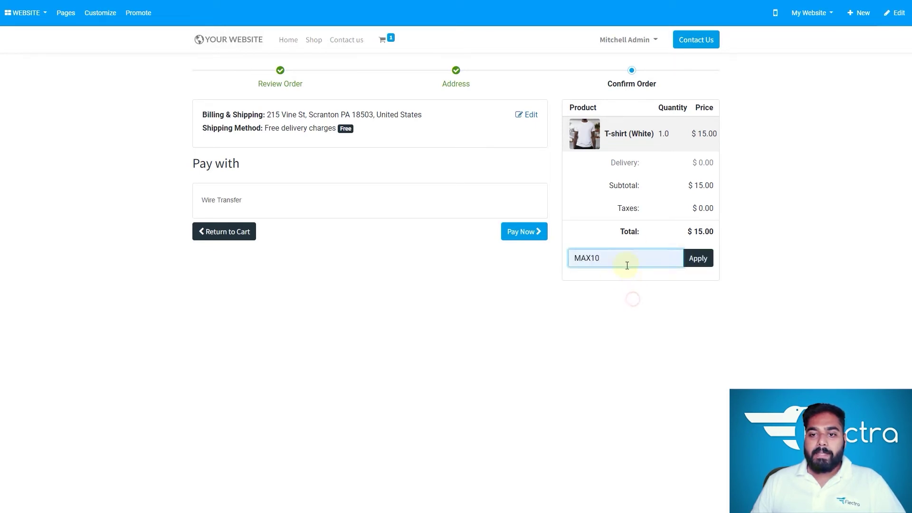
click(694, 261)
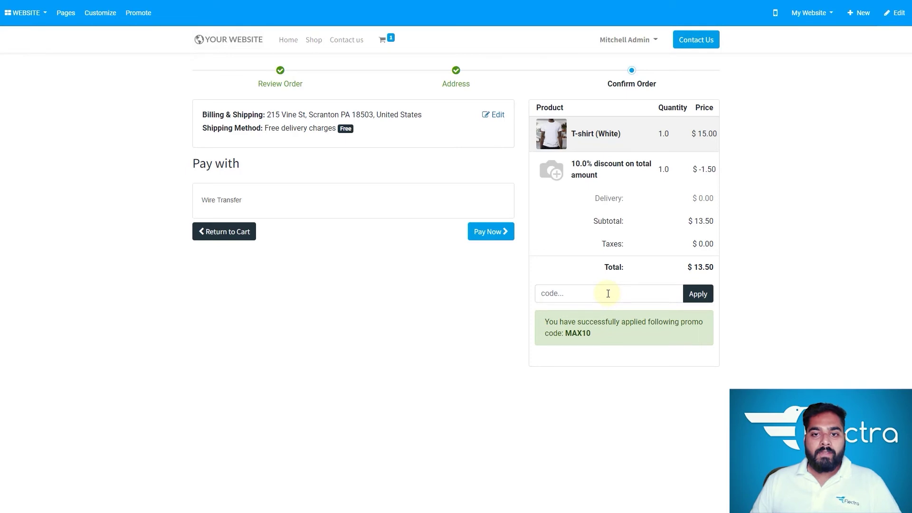
Switch back to the shop's backend, review the 10% Discount coupon program, and return to the coupon programs list
key(ctrl+Tab)
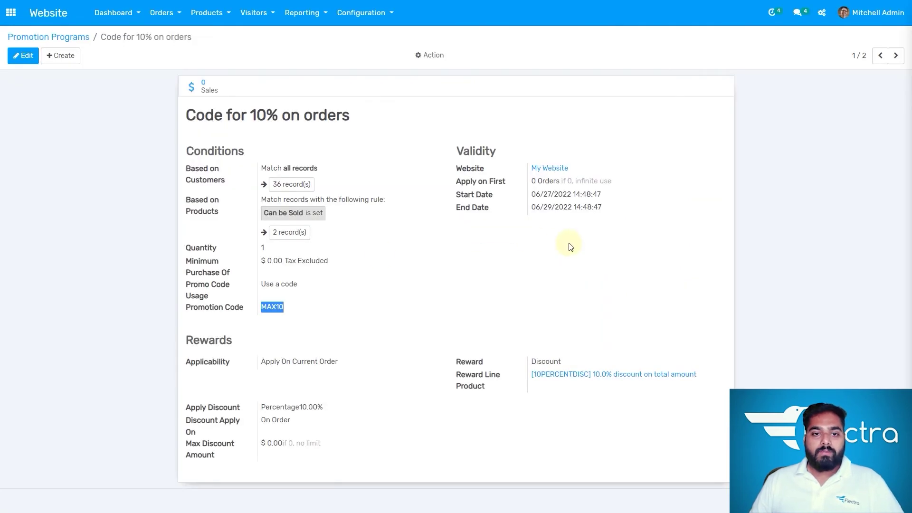
click(212, 19)
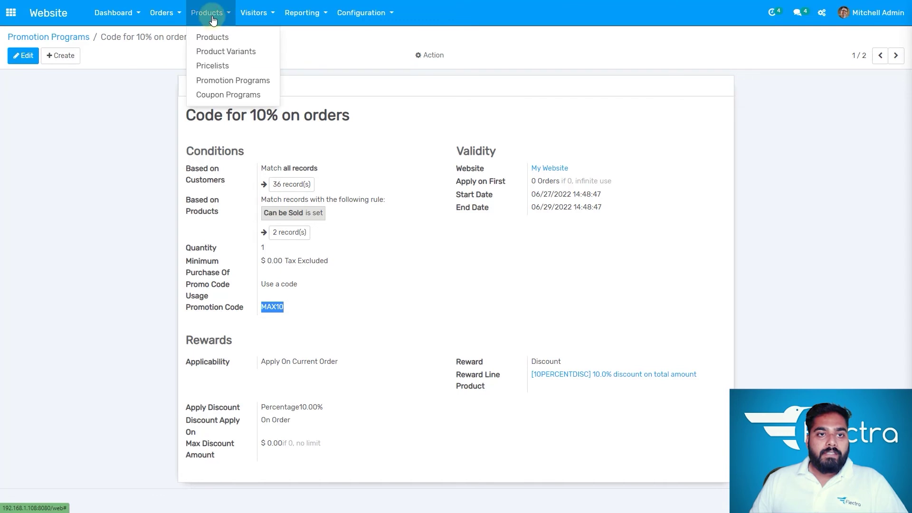
click(224, 93)
click(75, 97)
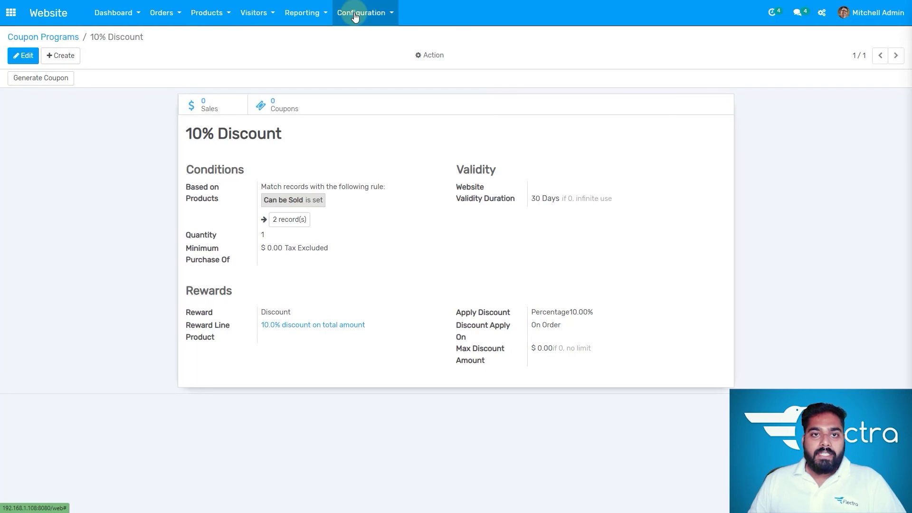
click(53, 37)
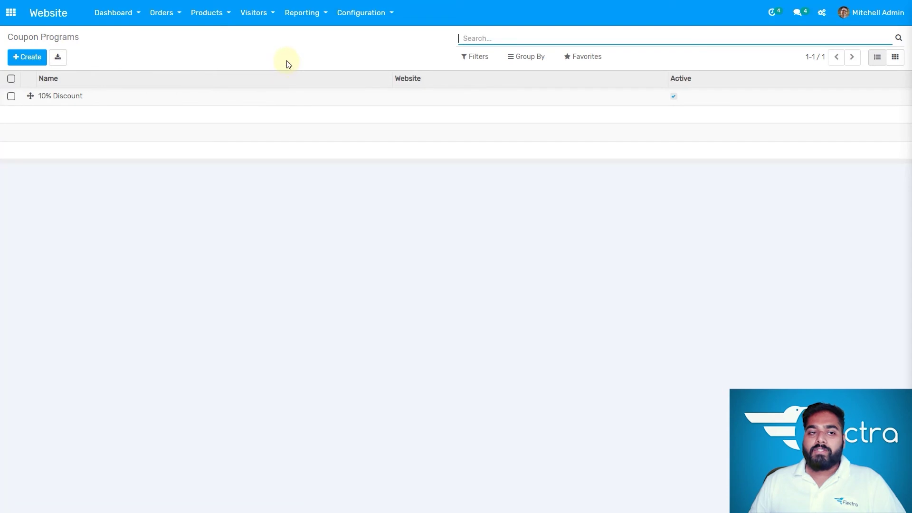
Open the list of payment acquirers and look through the available payment providers
click(381, 21)
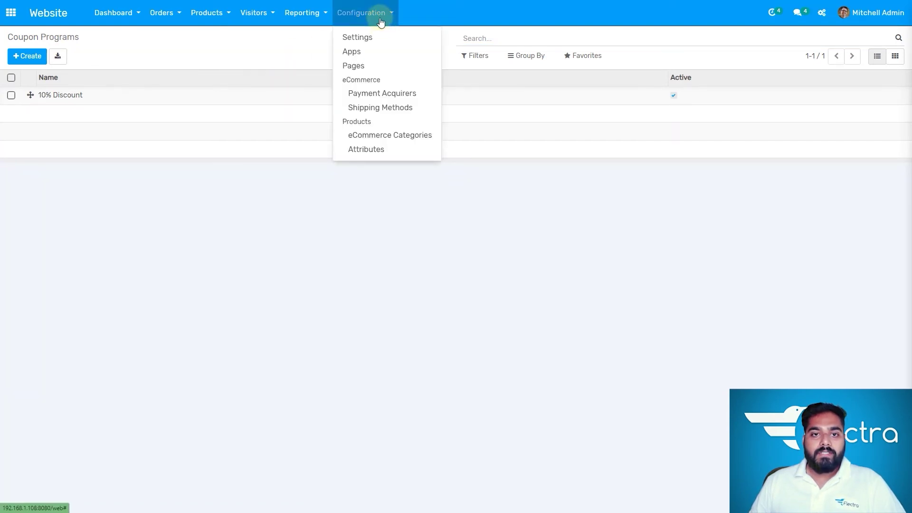
click(389, 97)
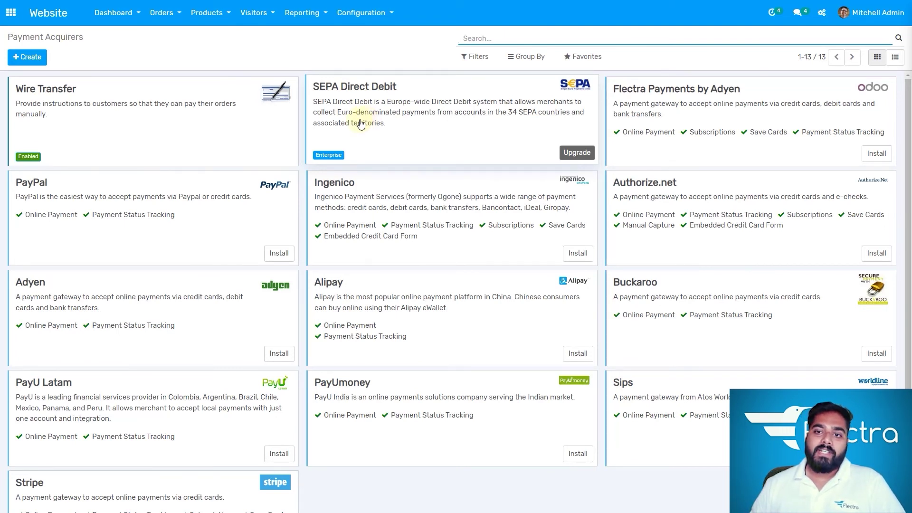
scroll(481, 192, down, 1)
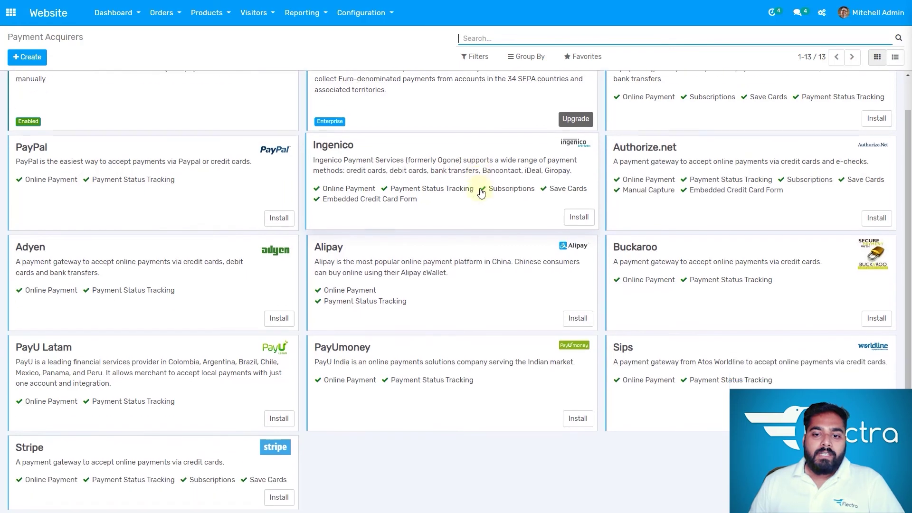
scroll(491, 216, up, 1)
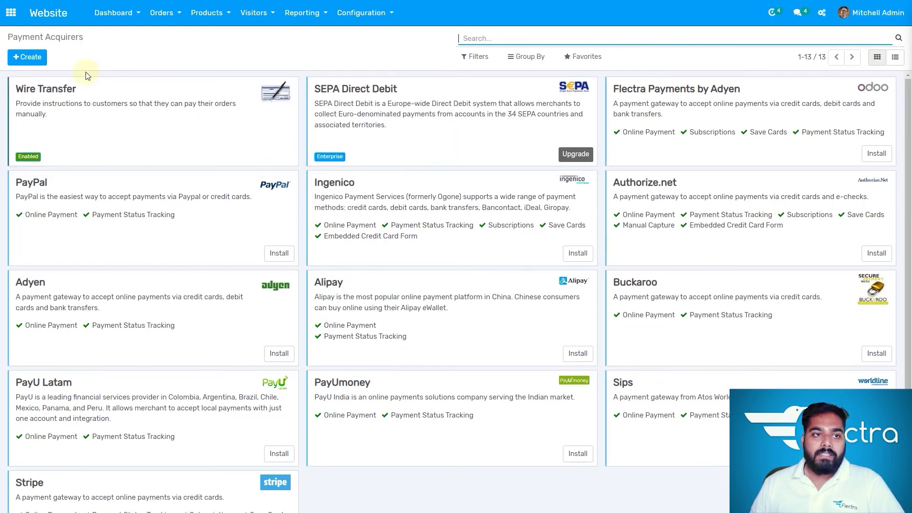
click(35, 56)
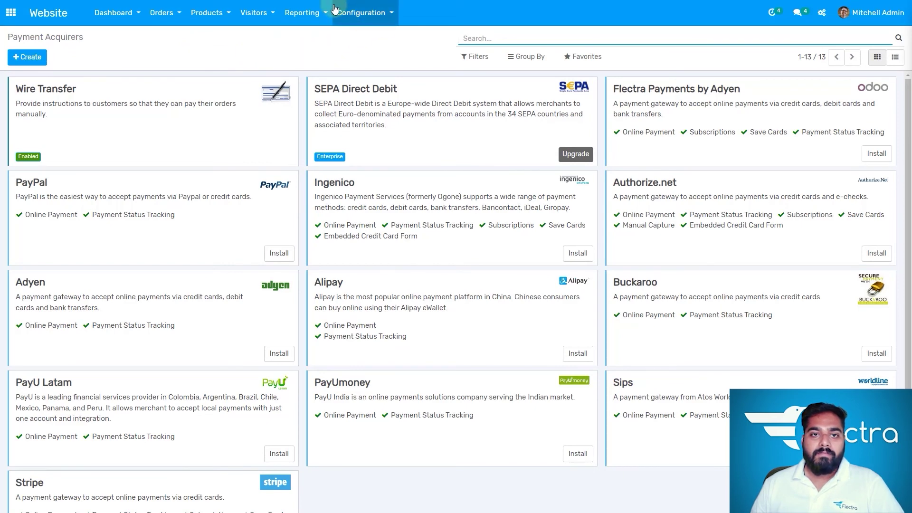
Open the shipping methods, review the details of Free delivery charges, and return to the list
click(354, 14)
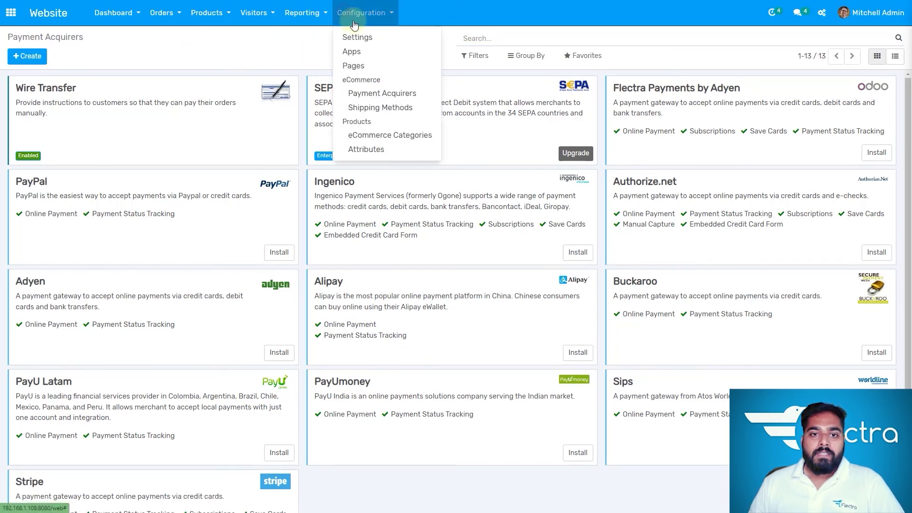
click(380, 106)
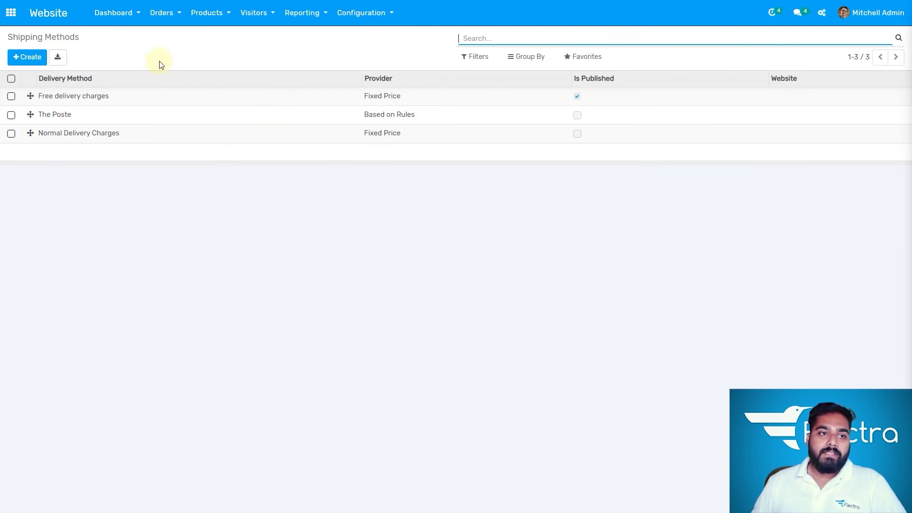
click(107, 96)
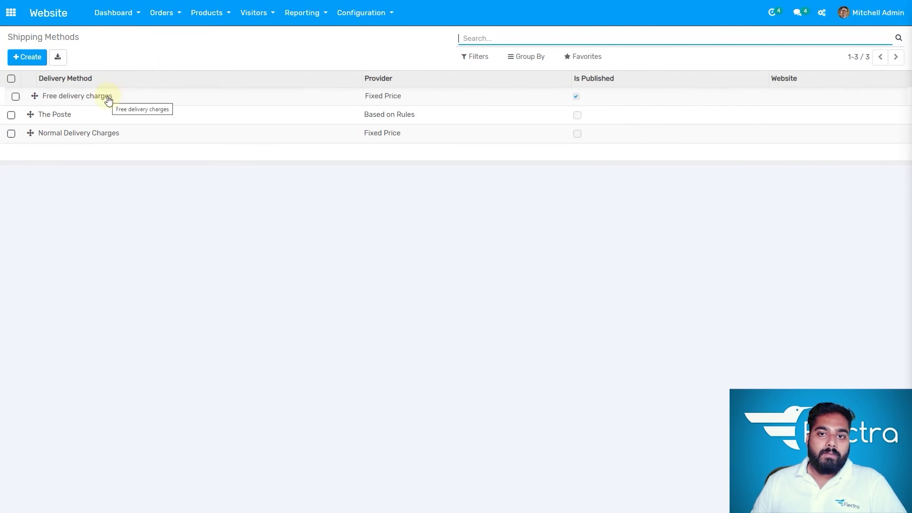
click(108, 97)
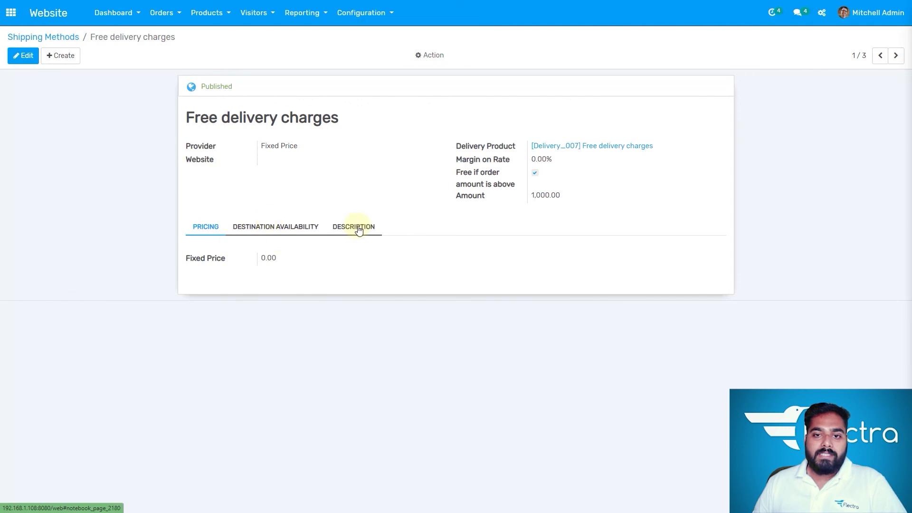
click(33, 37)
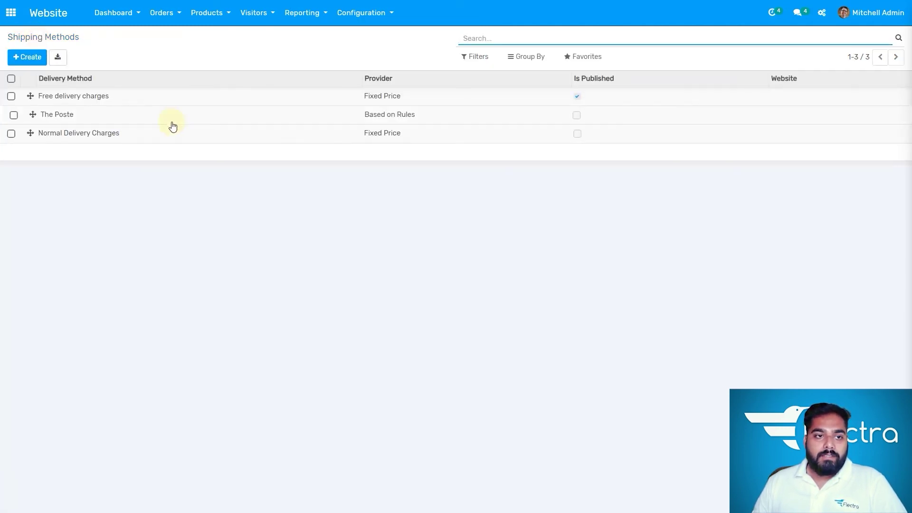
Open the Normal Delivery Charges shipping method for editing and check its provider options, keeping Fixed Price
click(108, 134)
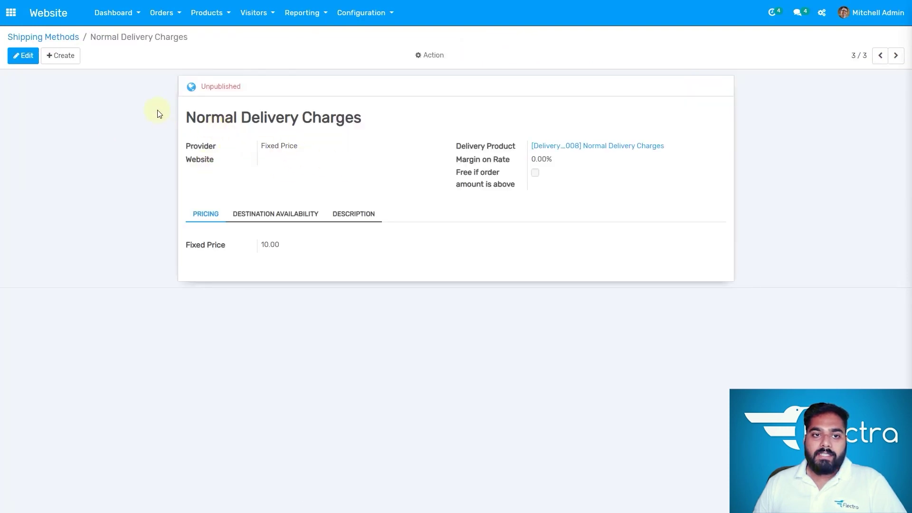
click(28, 55)
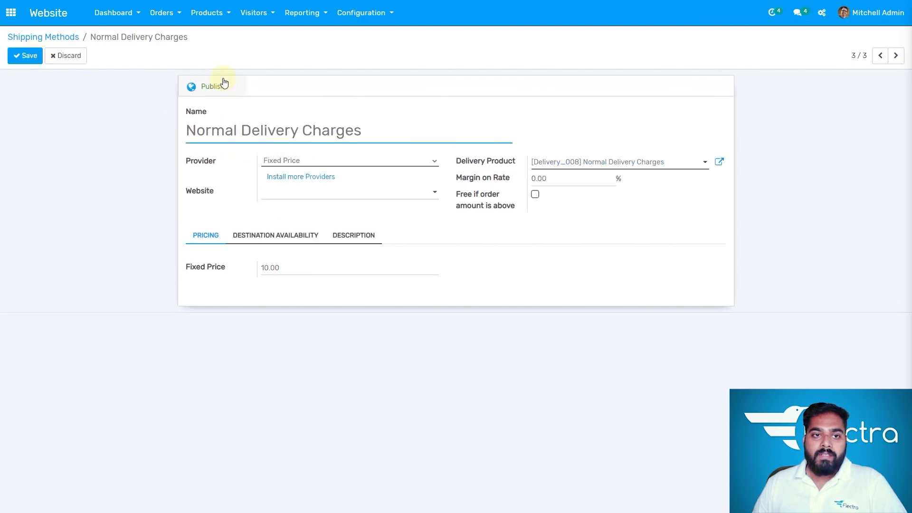
click(352, 162)
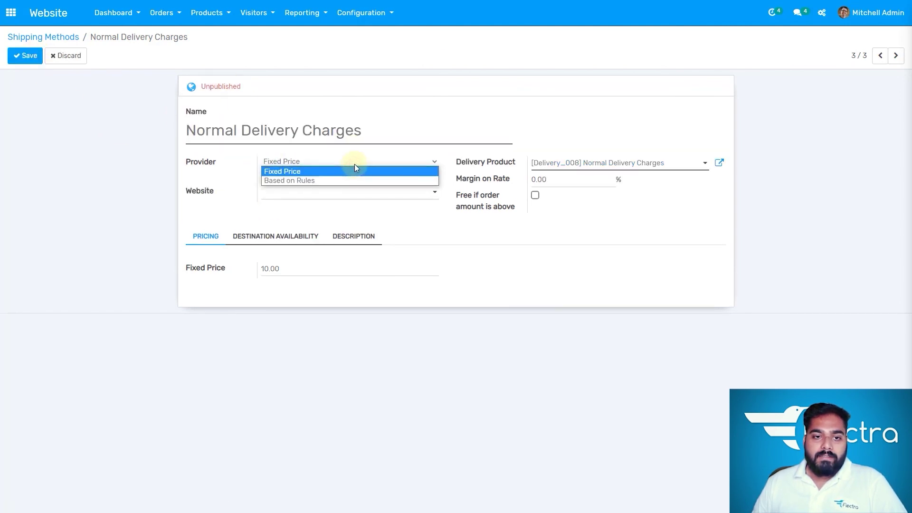
click(355, 167)
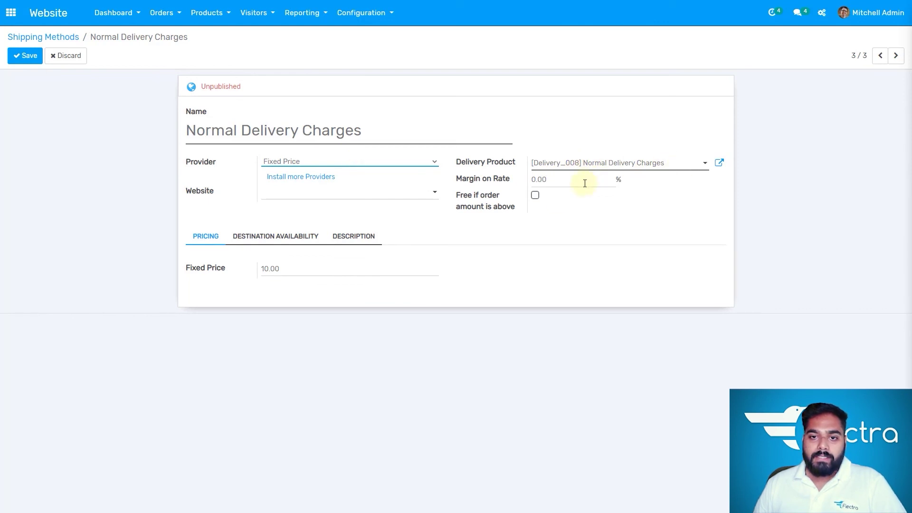
Try making delivery free for orders above an amount of 100, and disable that option again
drag(517, 206, 465, 200)
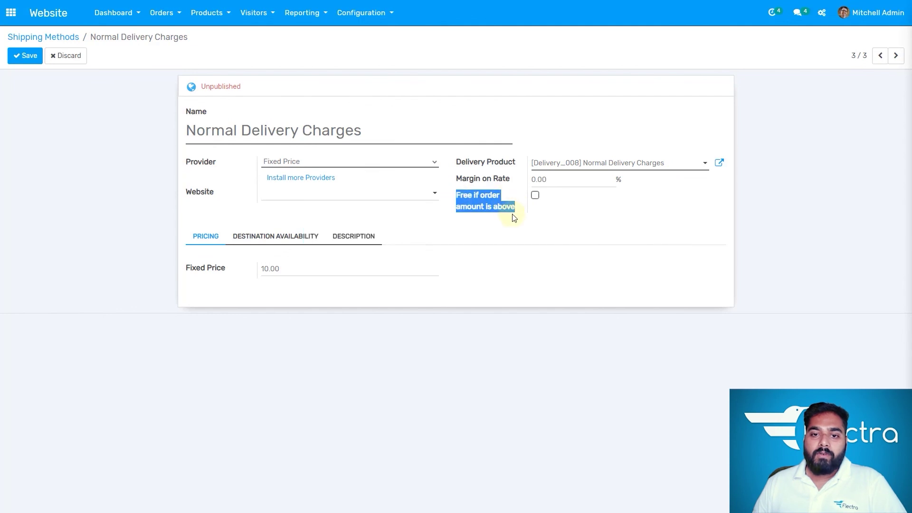
click(536, 196)
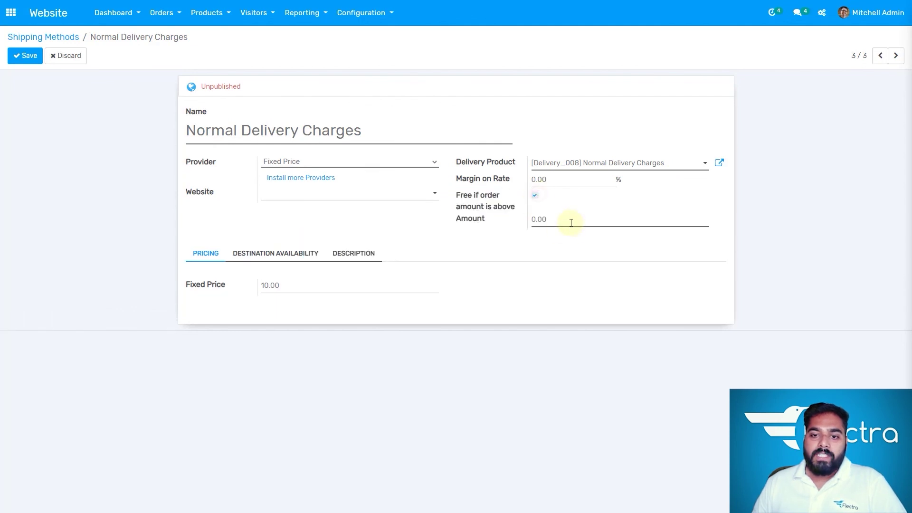
drag(571, 219, 526, 219)
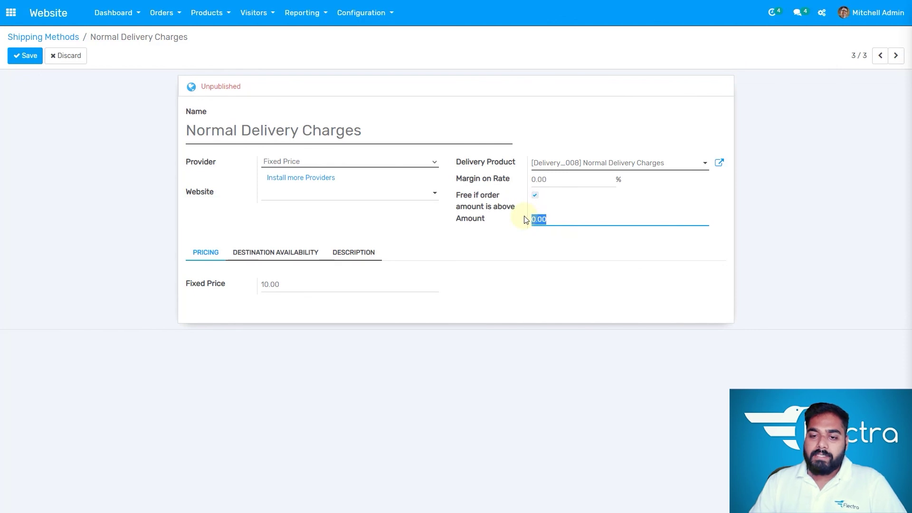
text(100)
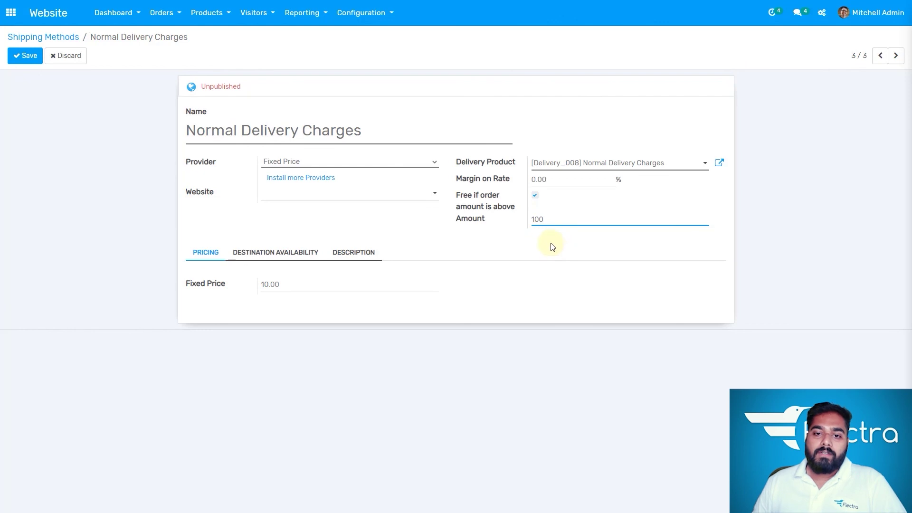
click(535, 195)
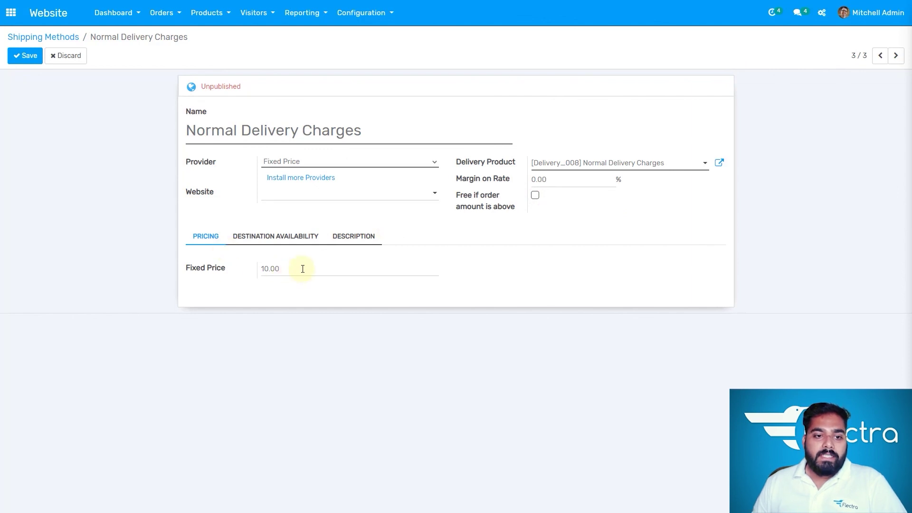
Review the shipping method's fixed price, destination availability and description settings
drag(303, 269, 251, 265)
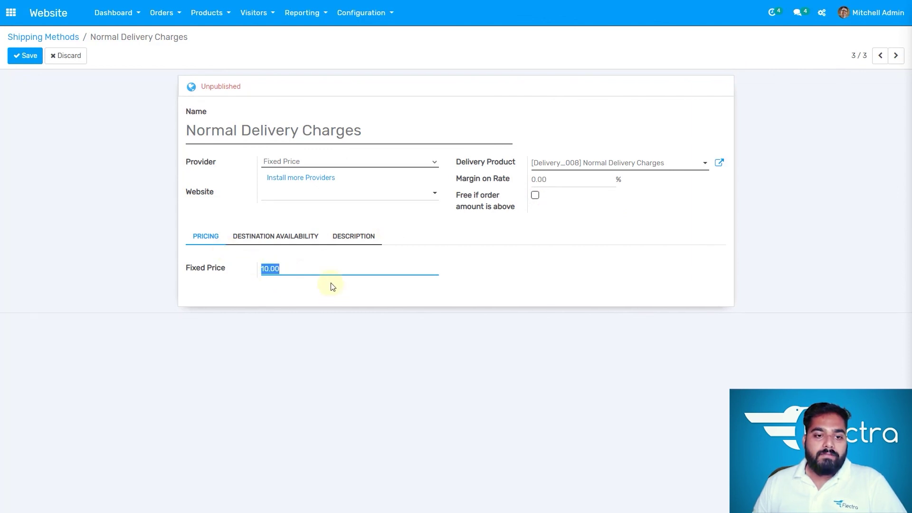
click(285, 237)
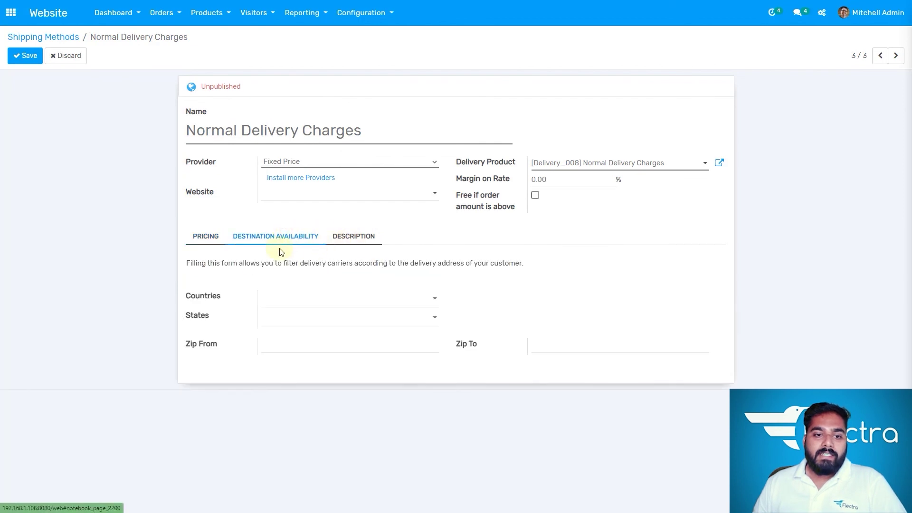
click(358, 243)
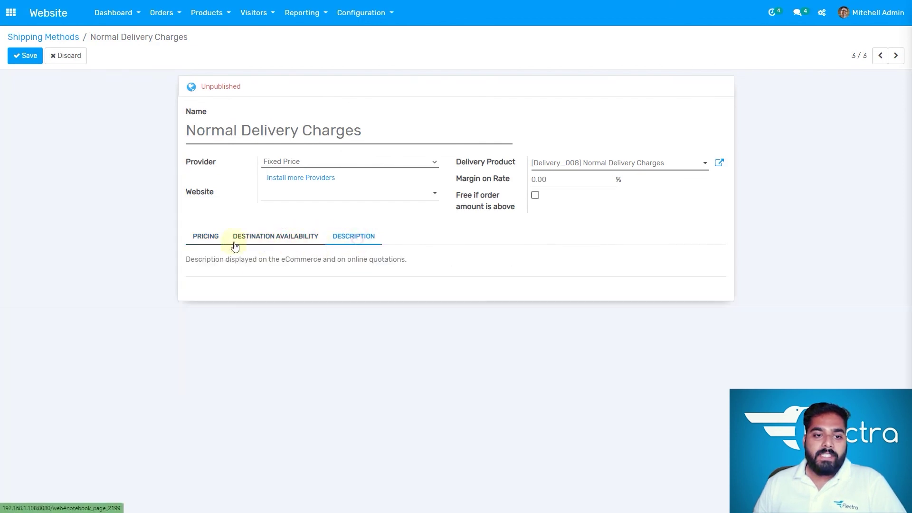
click(207, 236)
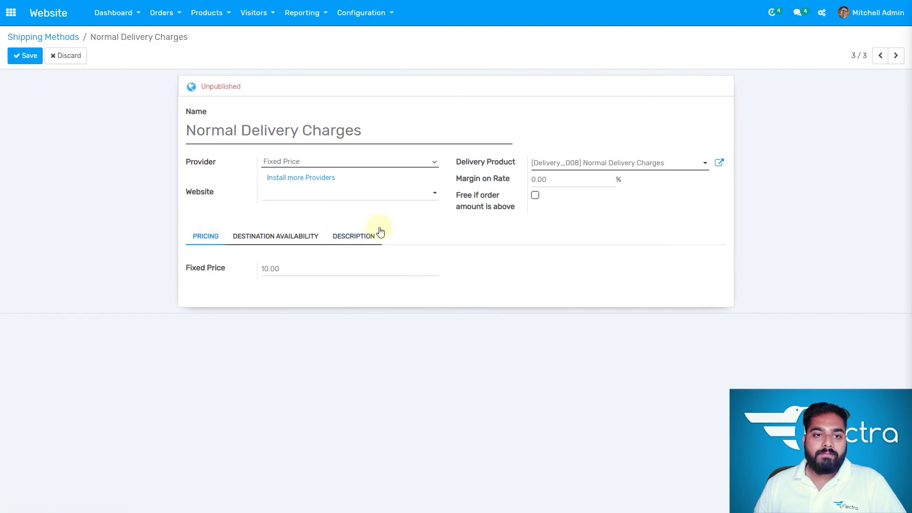
Save the Normal Delivery Charges shipping method instead of discarding it, and return to the shipping methods list
click(69, 54)
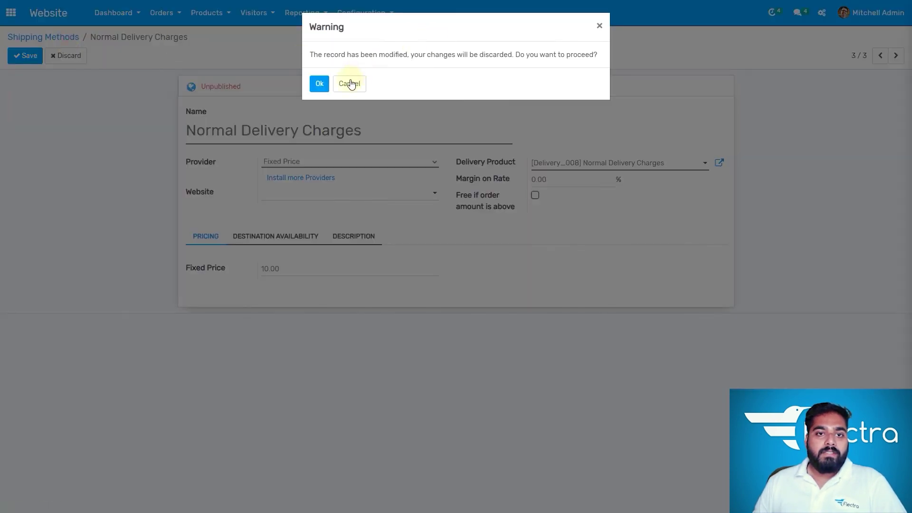
click(351, 85)
click(30, 56)
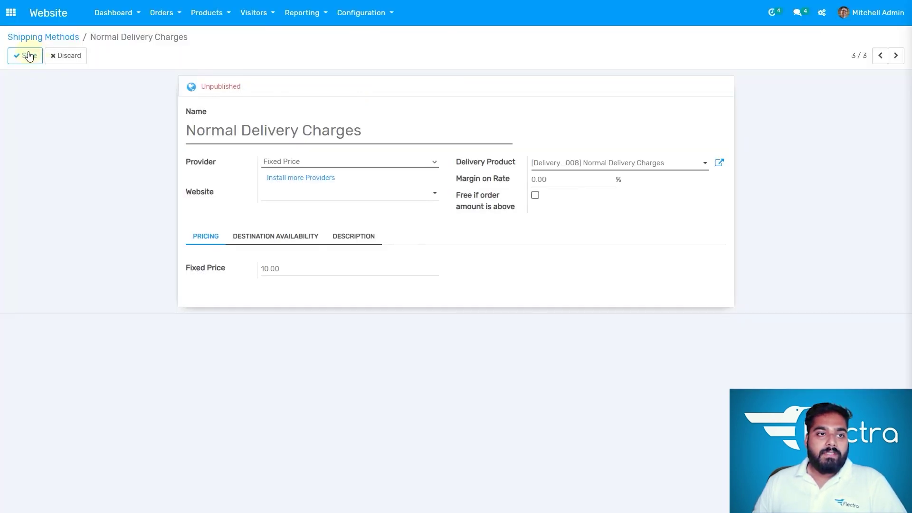
click(366, 12)
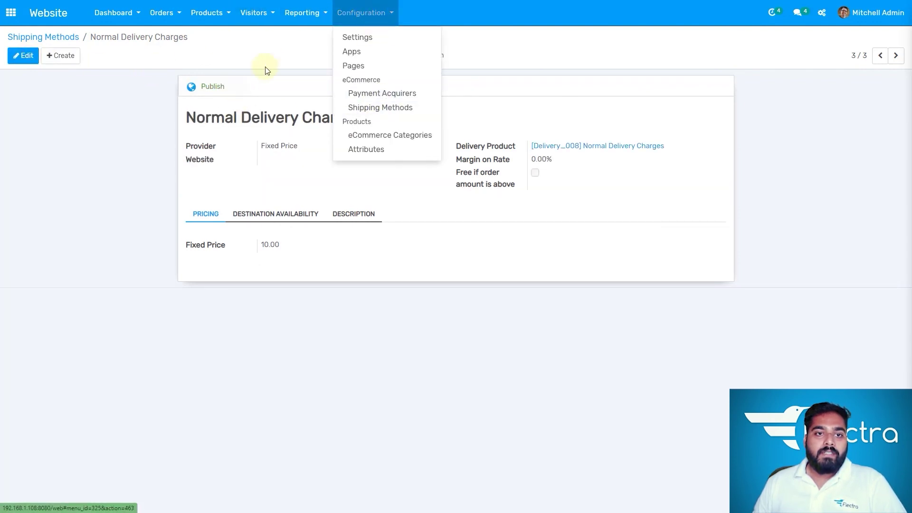
click(37, 37)
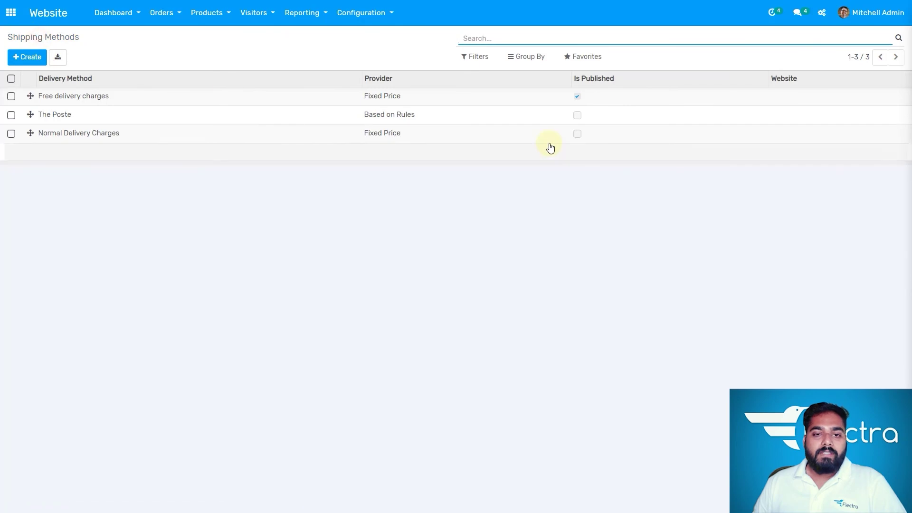